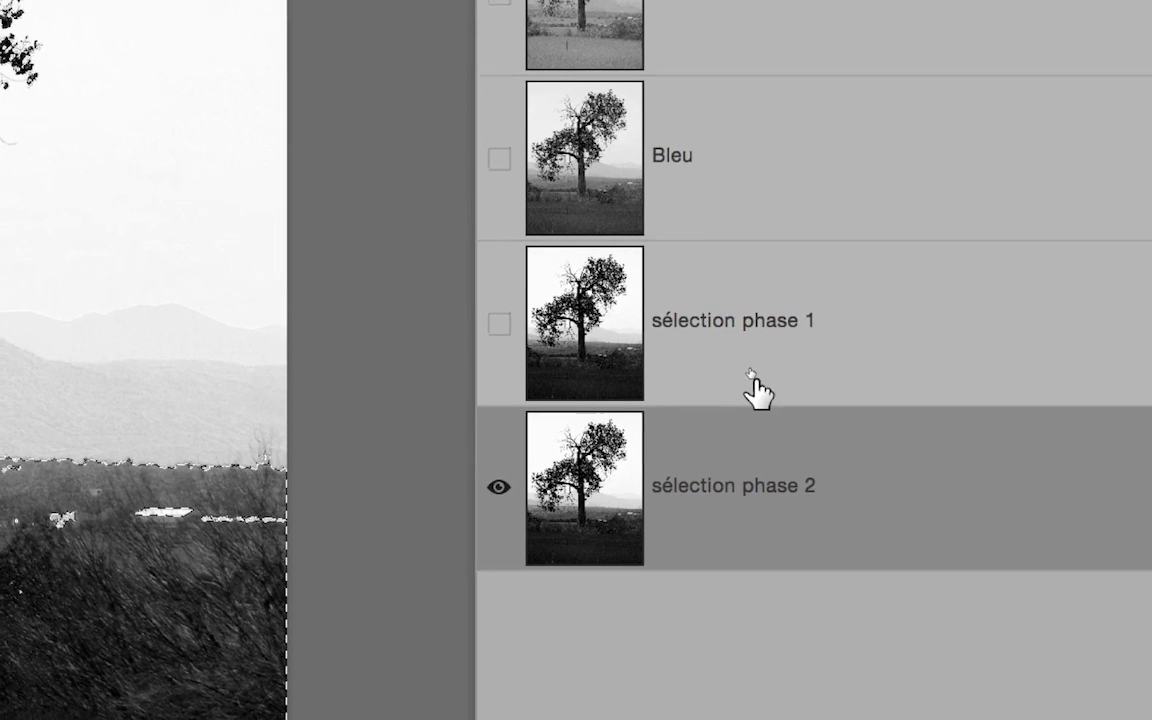
- Compare the sélection phase 1 and sélection phase 2 channels, leave sélection phase 2 shown, and deselect the current selection
left_click(726, 279)
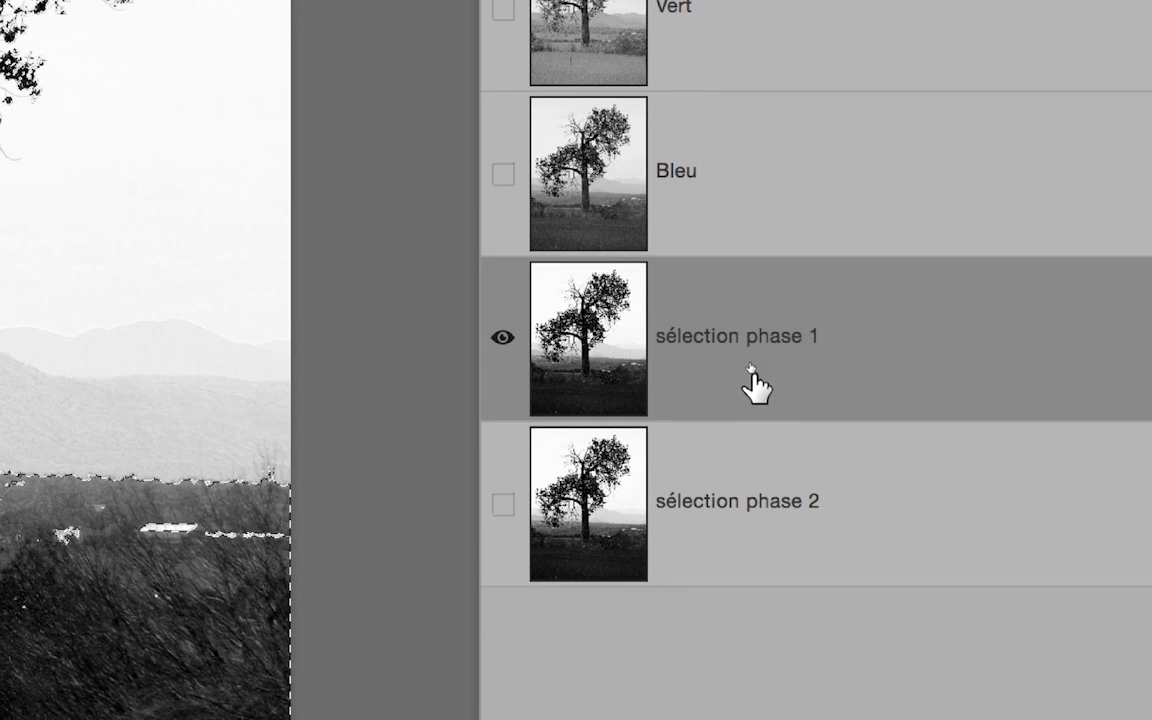
left_click(760, 485)
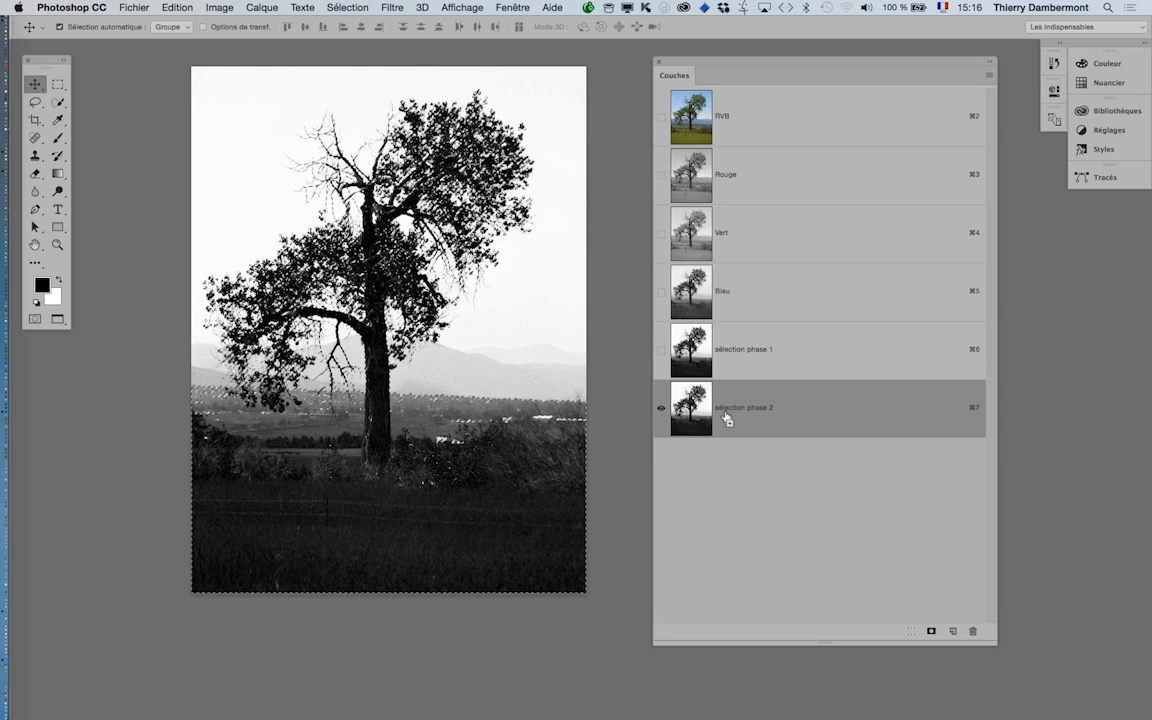
left_click(347, 7)
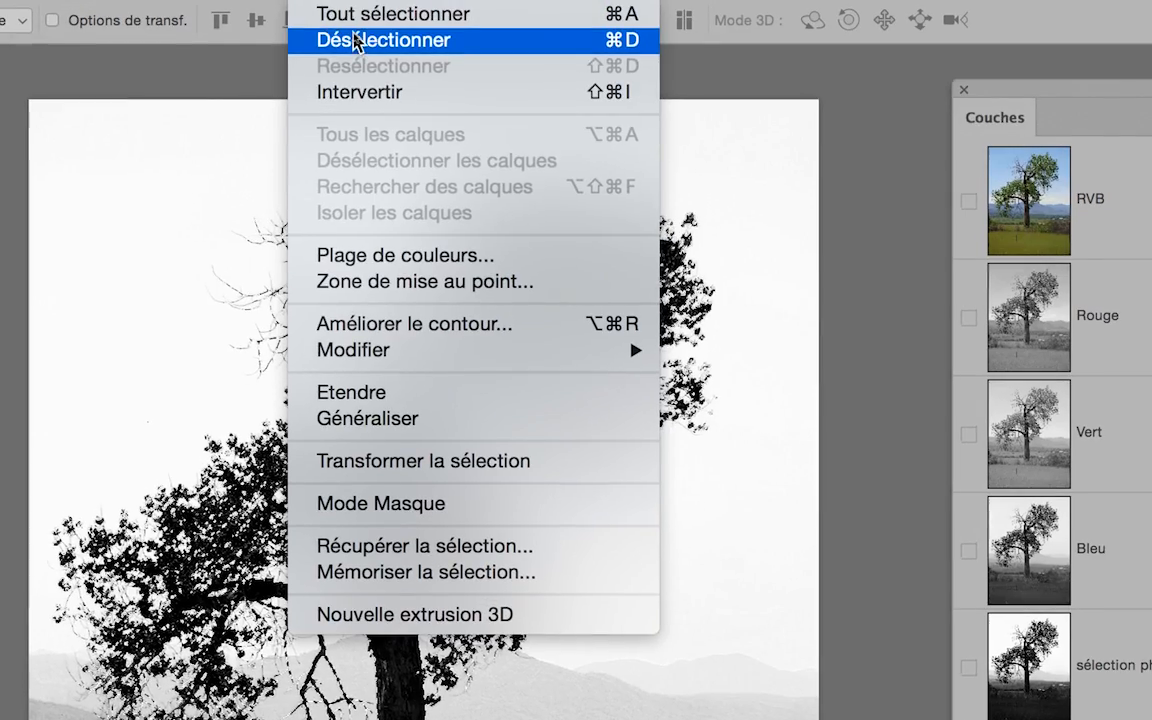
left_click(357, 40)
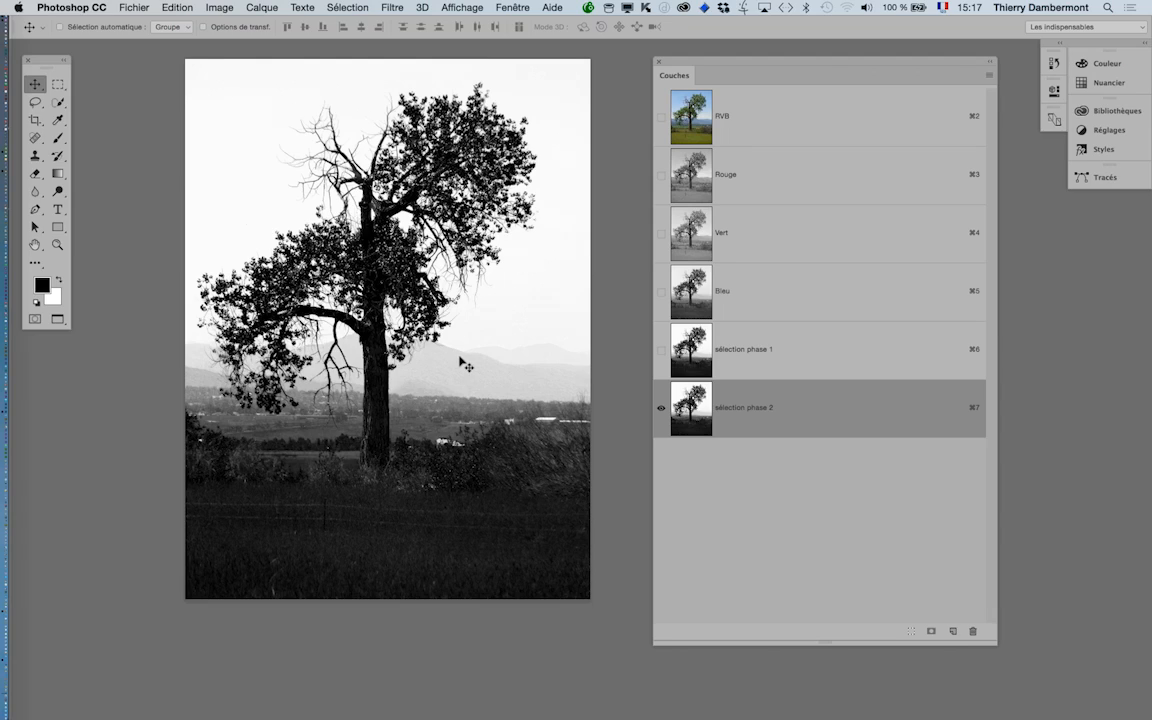
- Move the floating toolbox next to the photo and activate the Dodge tool (Outil Densité -)
scroll(463, 365, "up", 5)
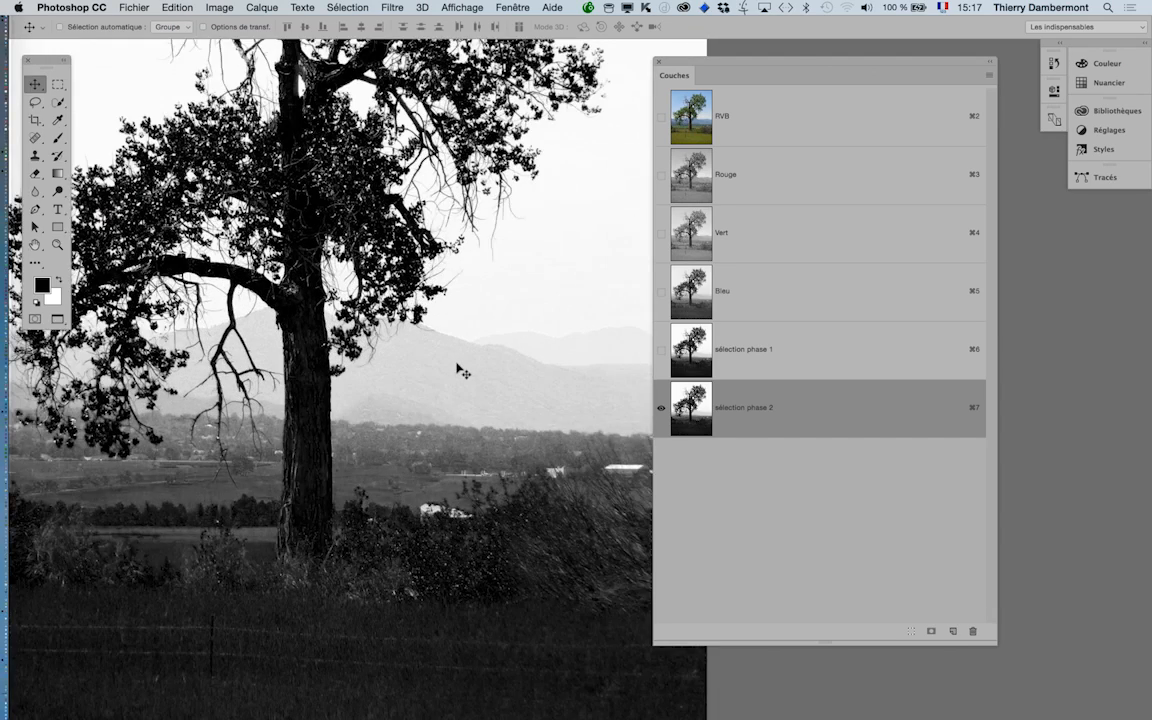
scroll(456, 363, "up", 3)
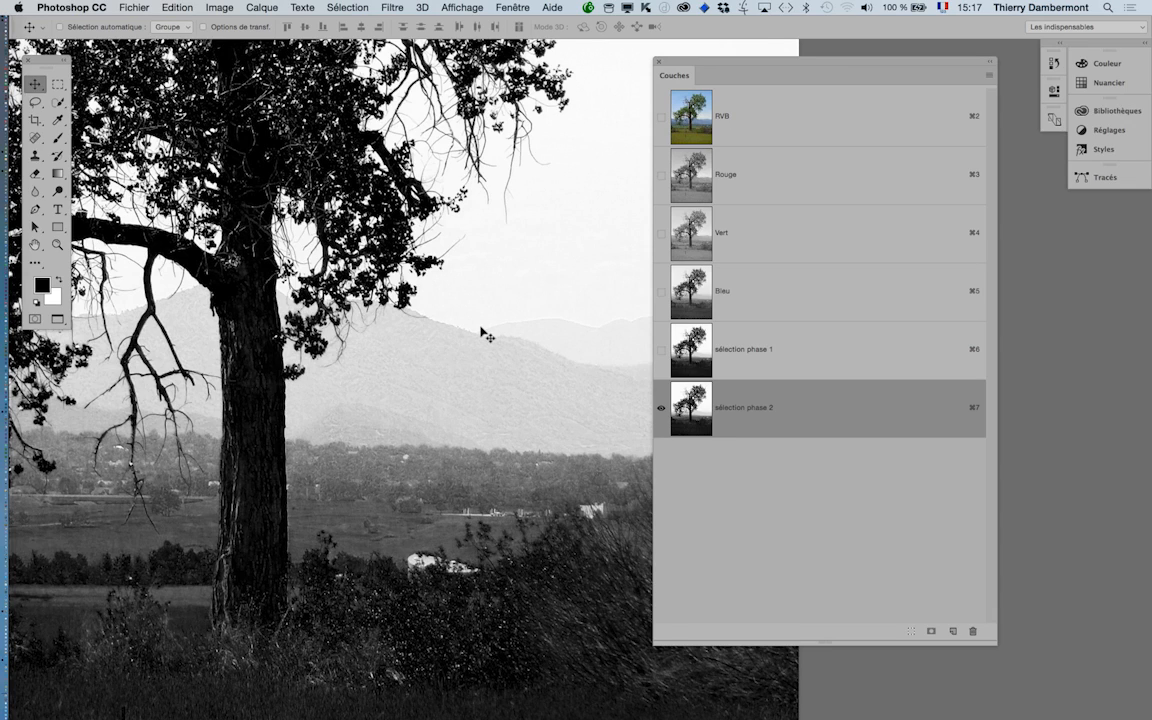
scroll(484, 334, "down", 5)
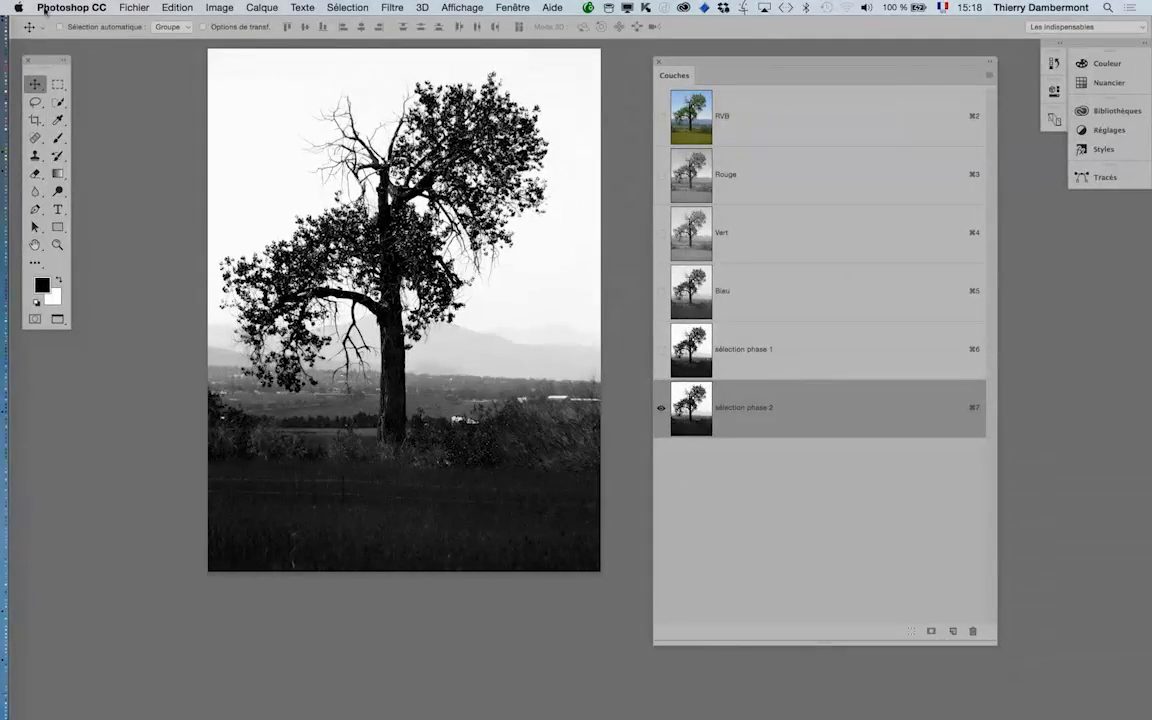
left_click_drag(44, 63, 187, 115)
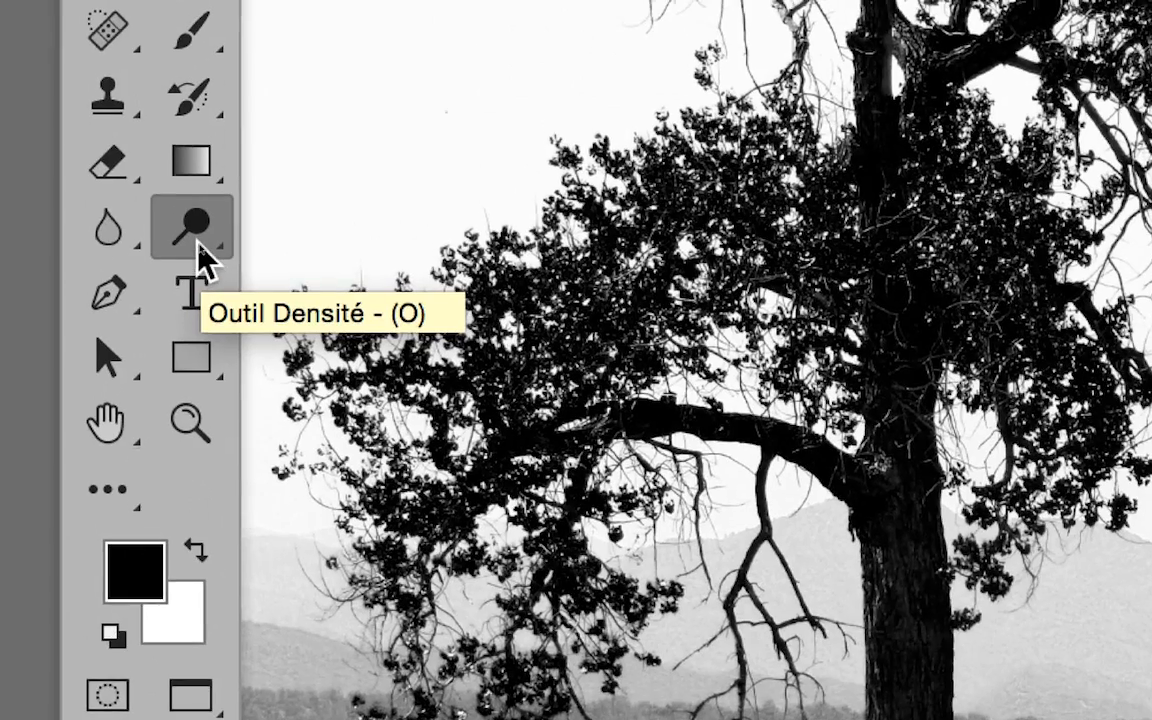
left_click(200, 248)
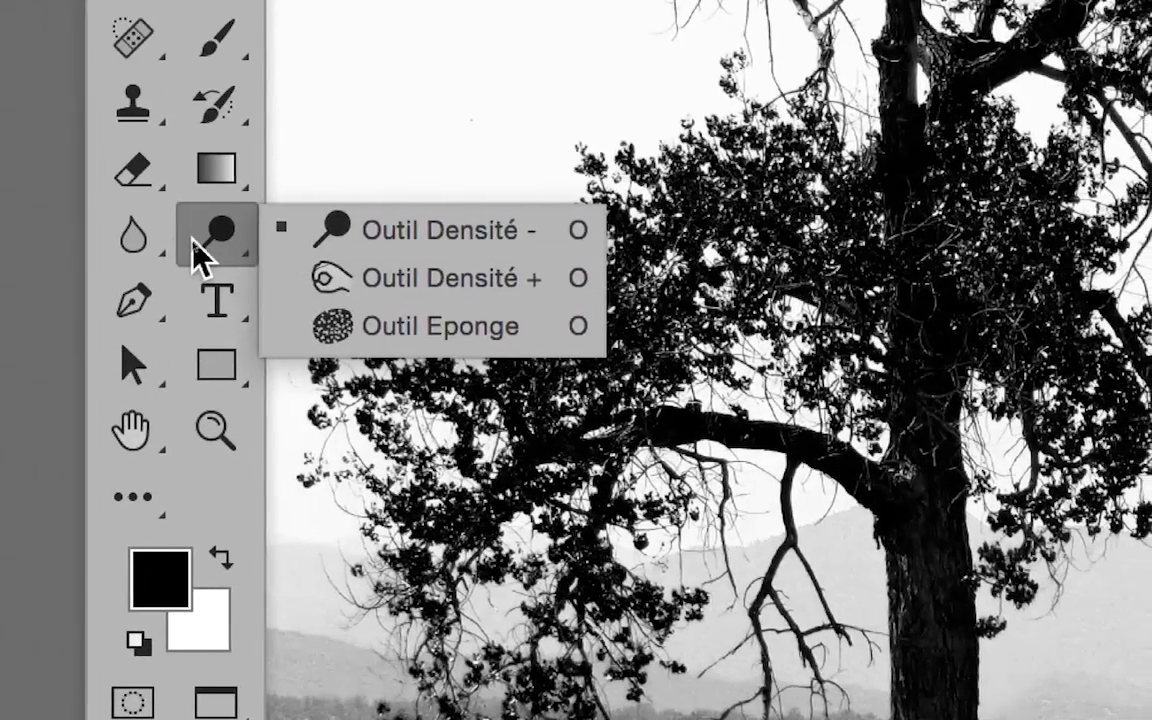
left_click(51, 228)
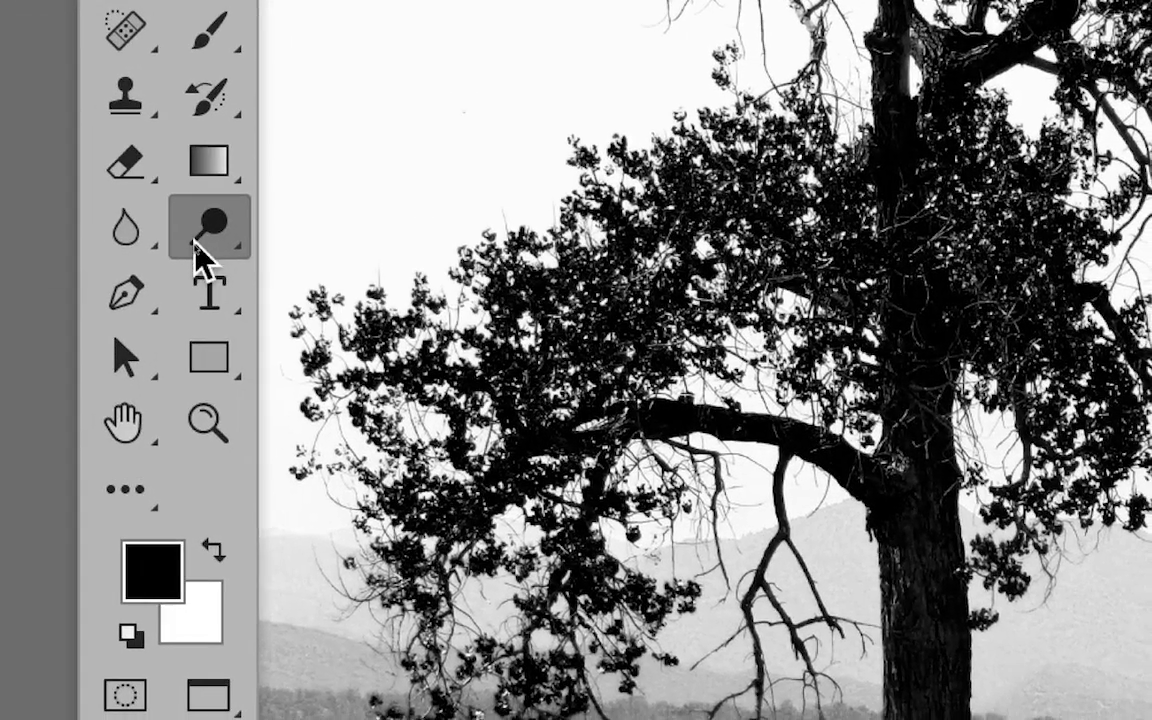
right_click(200, 258)
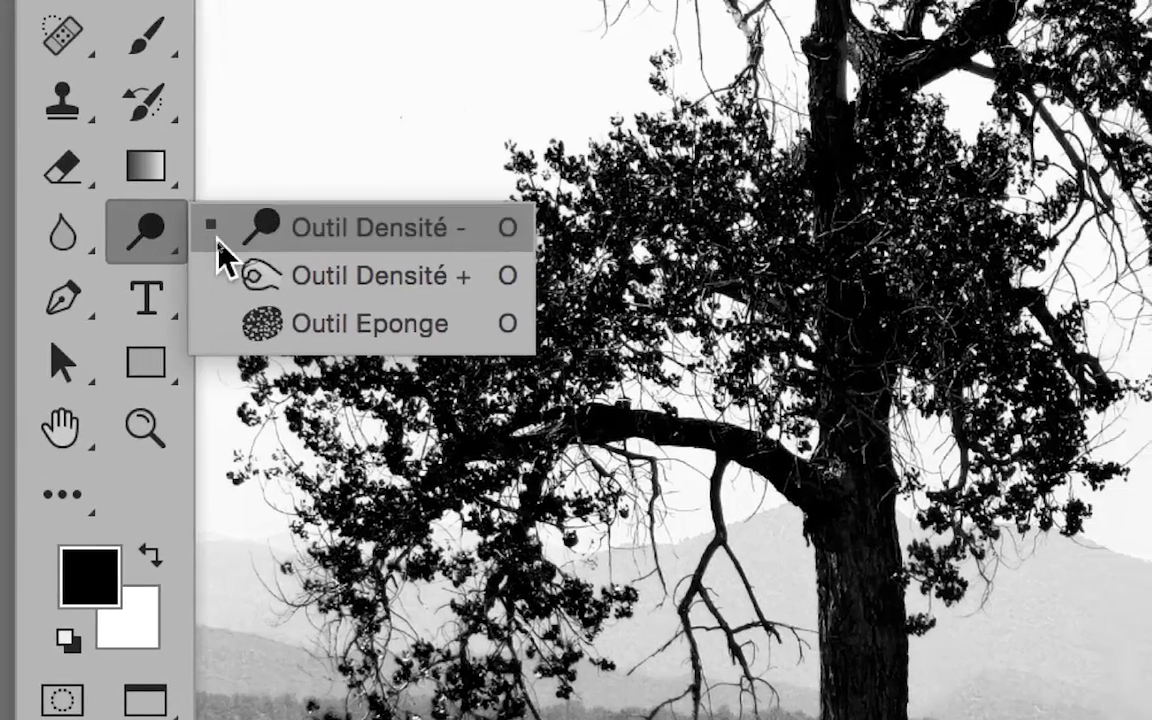
left_click(218, 242)
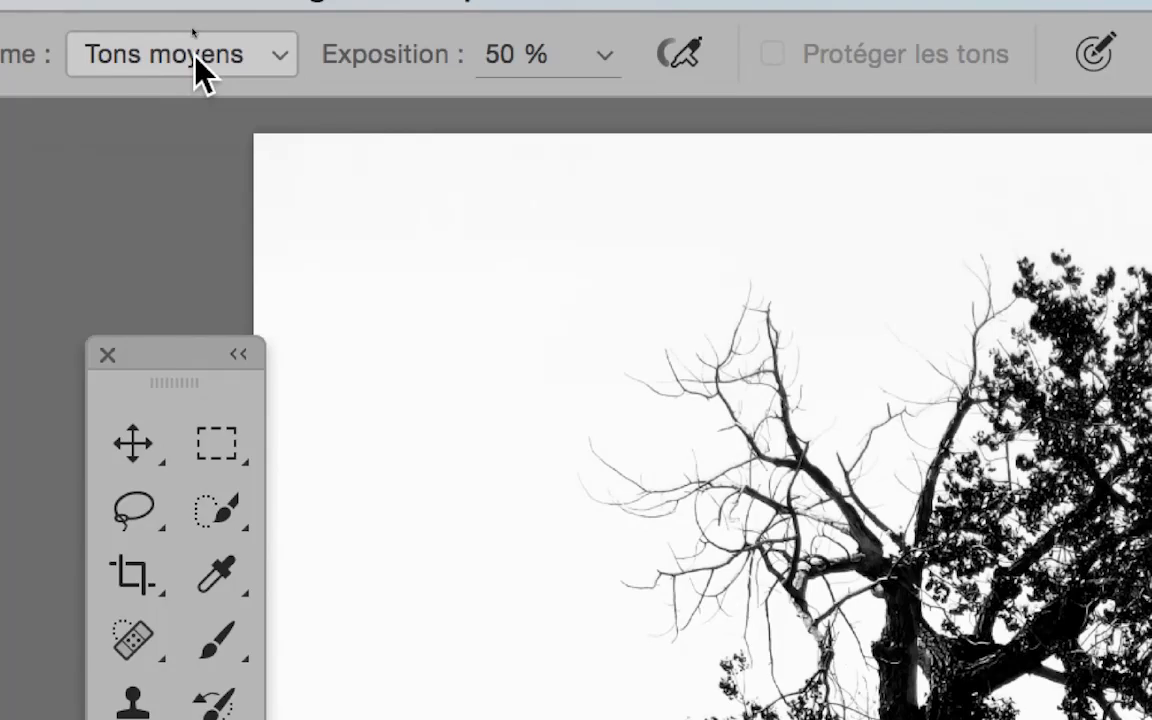
- Set the Dodge tool's tonal range to highlights (Tons clairs)
left_click(196, 57)
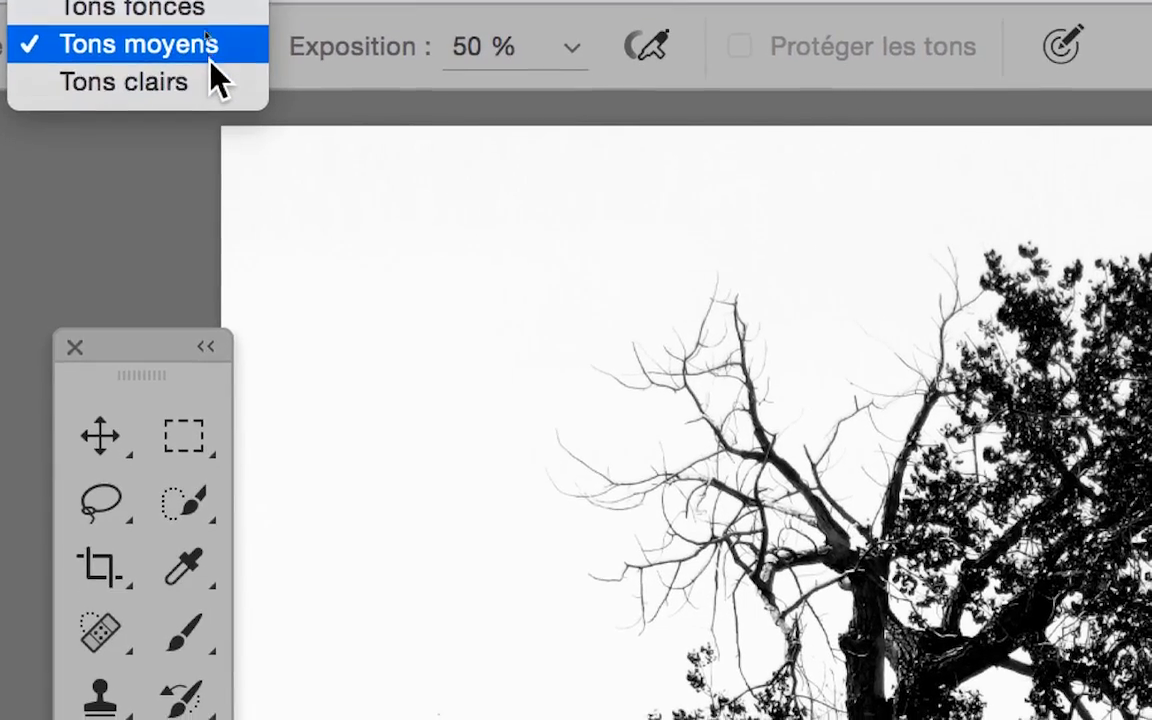
left_click(212, 80)
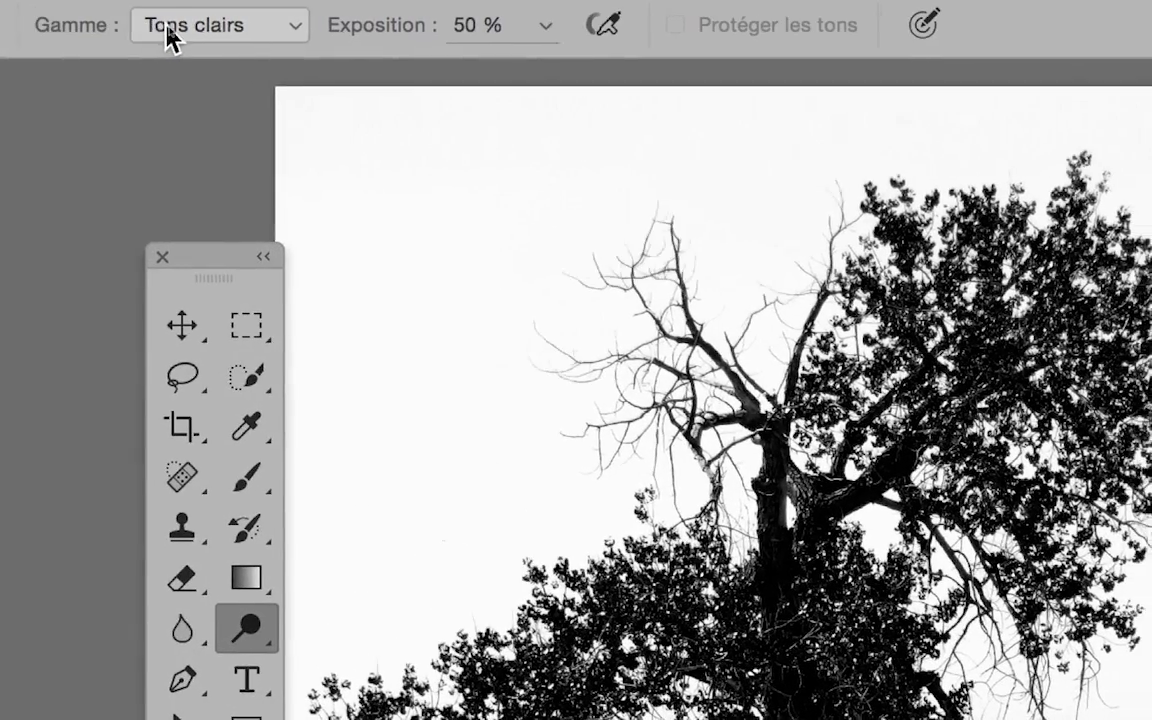
left_click(188, 36)
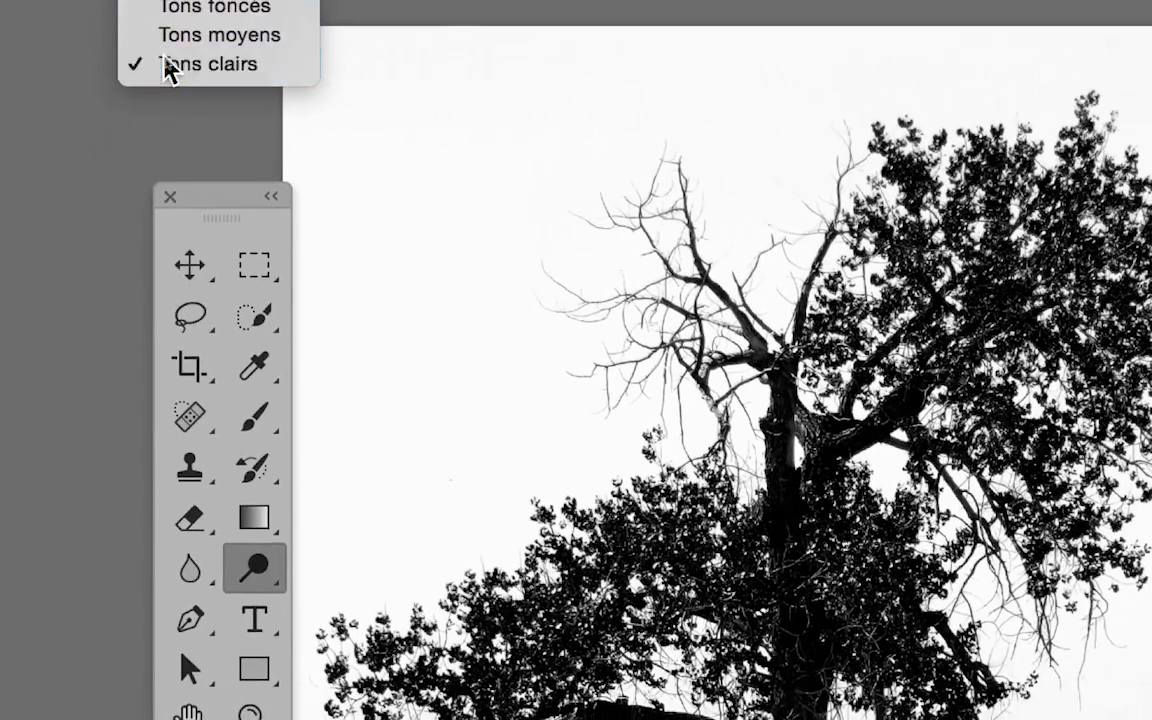
left_click(166, 69)
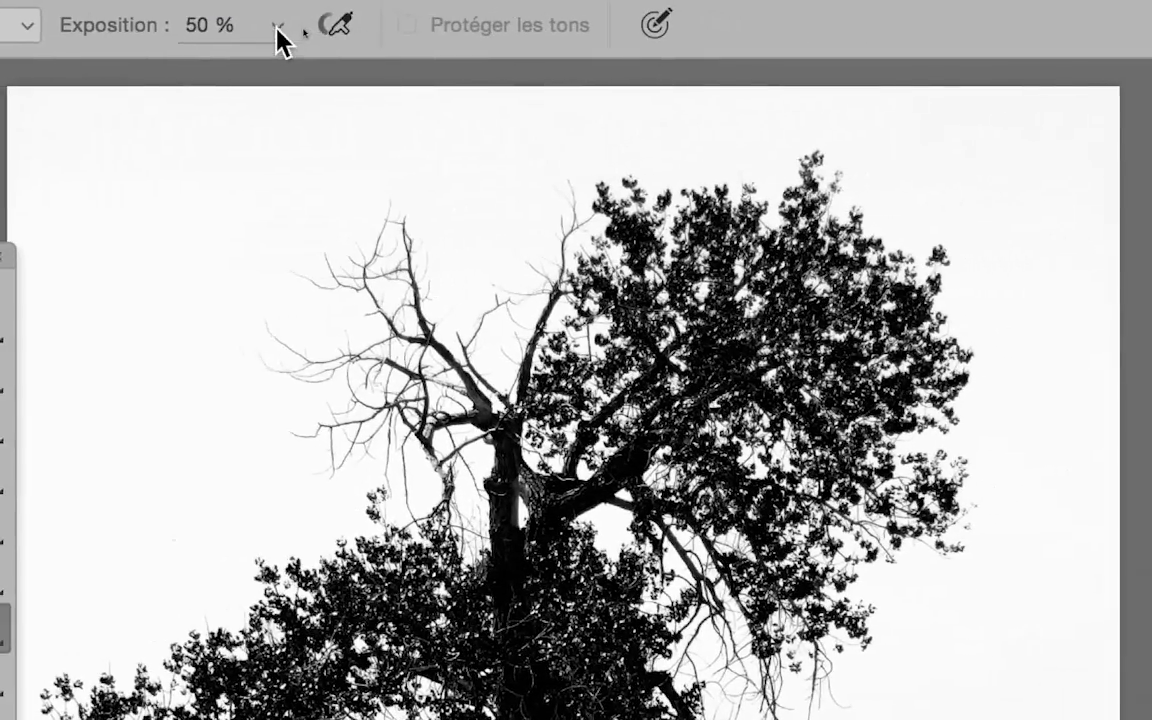
- Lower the Dodge tool's exposure to 17%
left_click(276, 26)
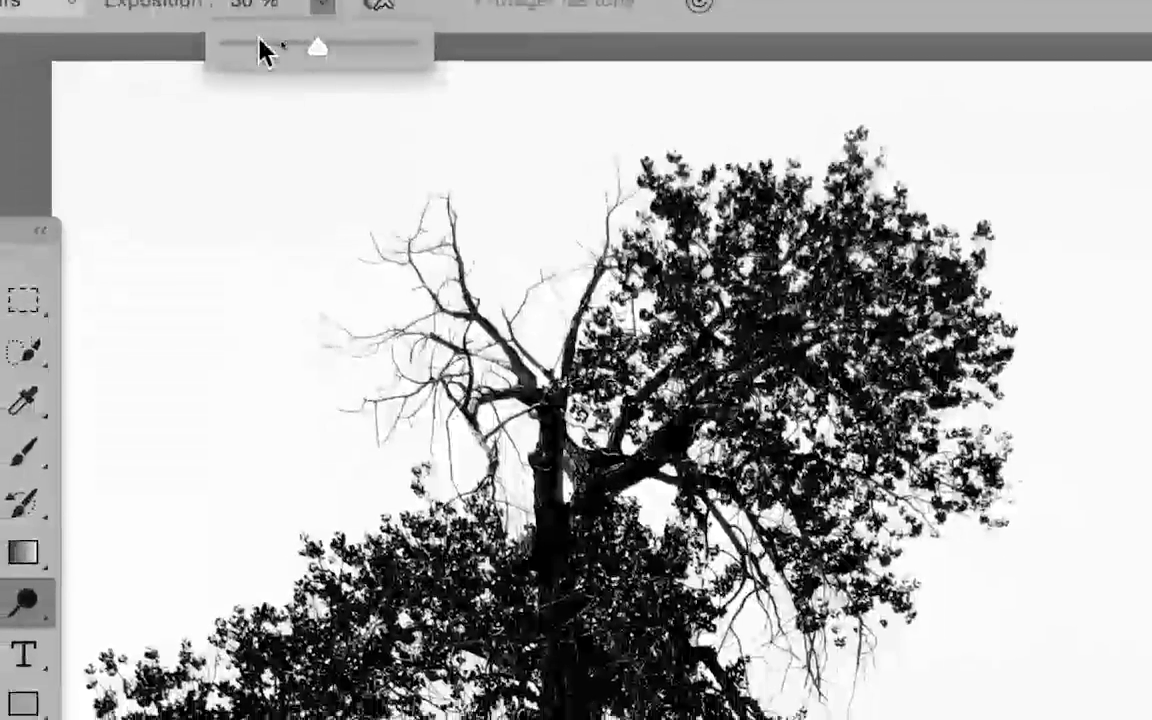
left_click(212, 62)
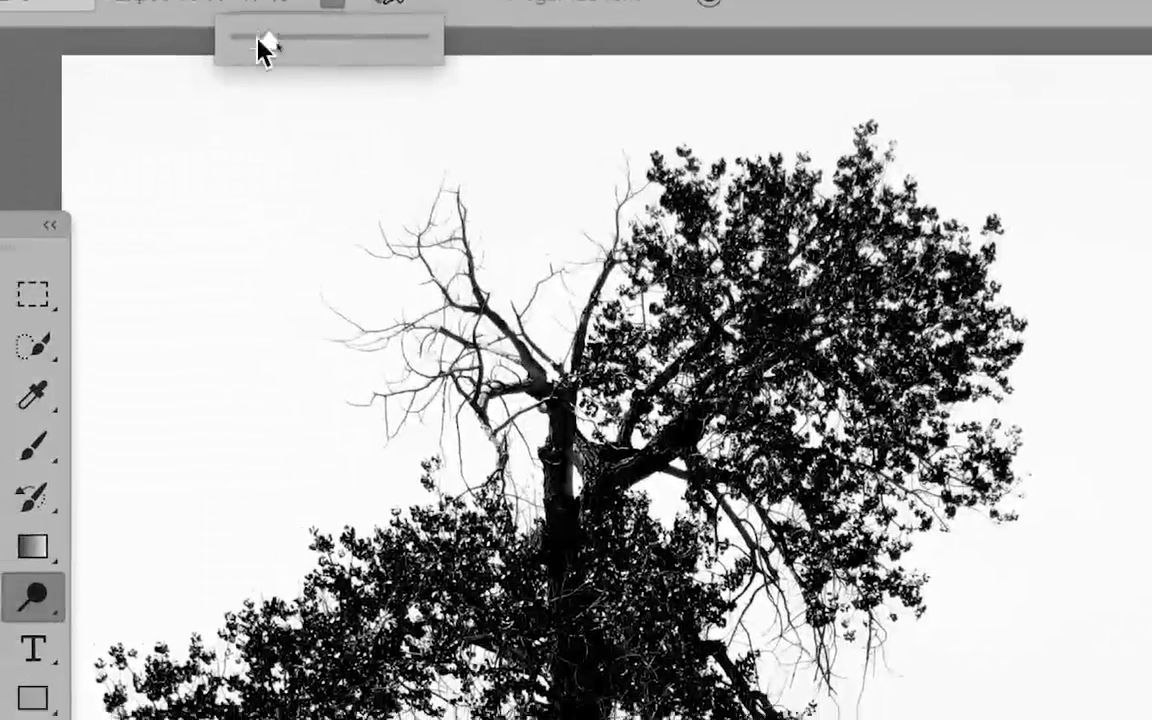
left_click(267, 49)
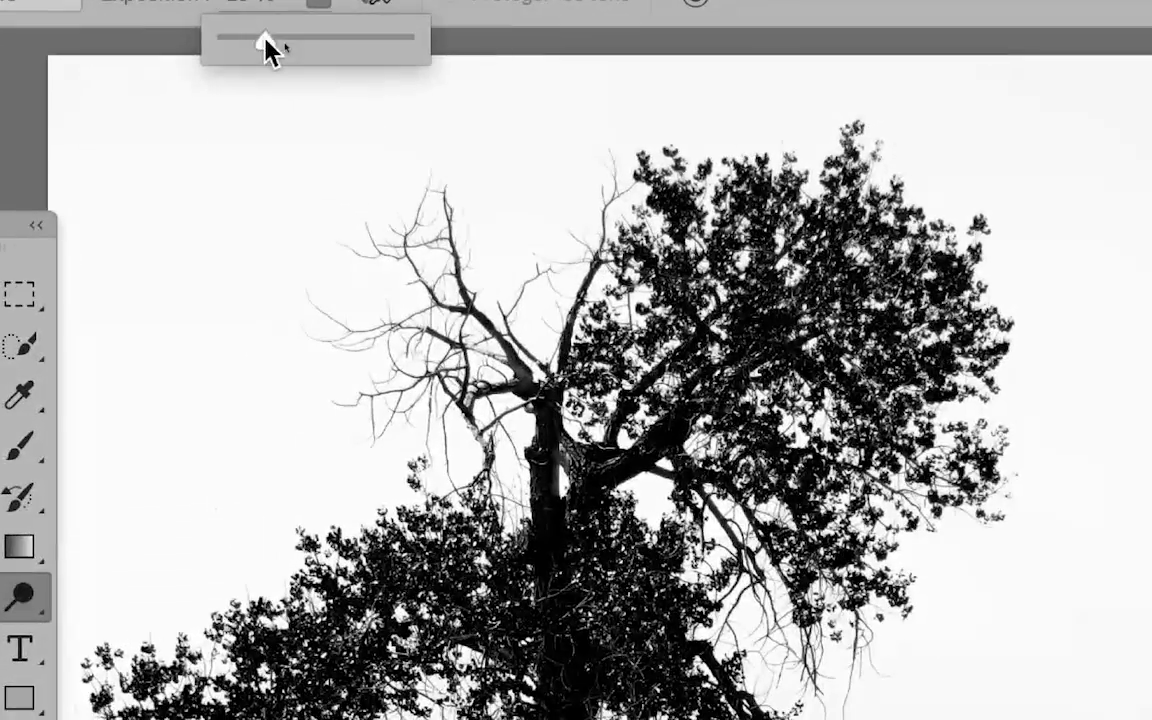
double_click(240, 27)
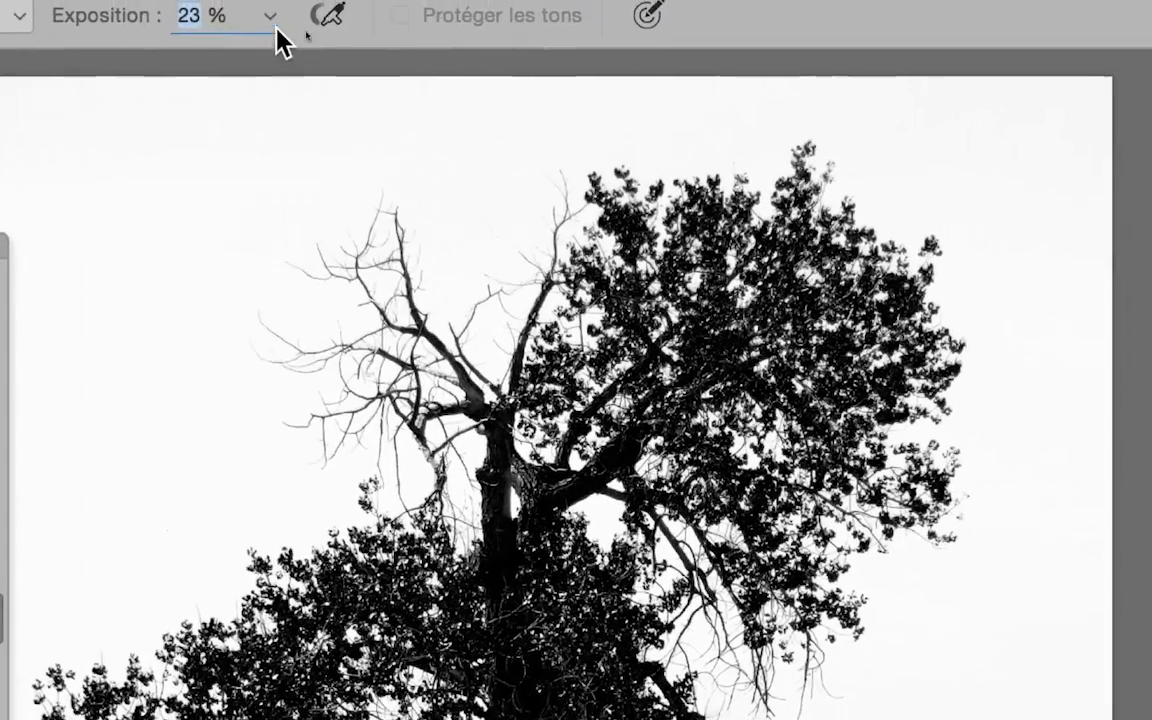
left_click(344, 36)
left_click(255, 56)
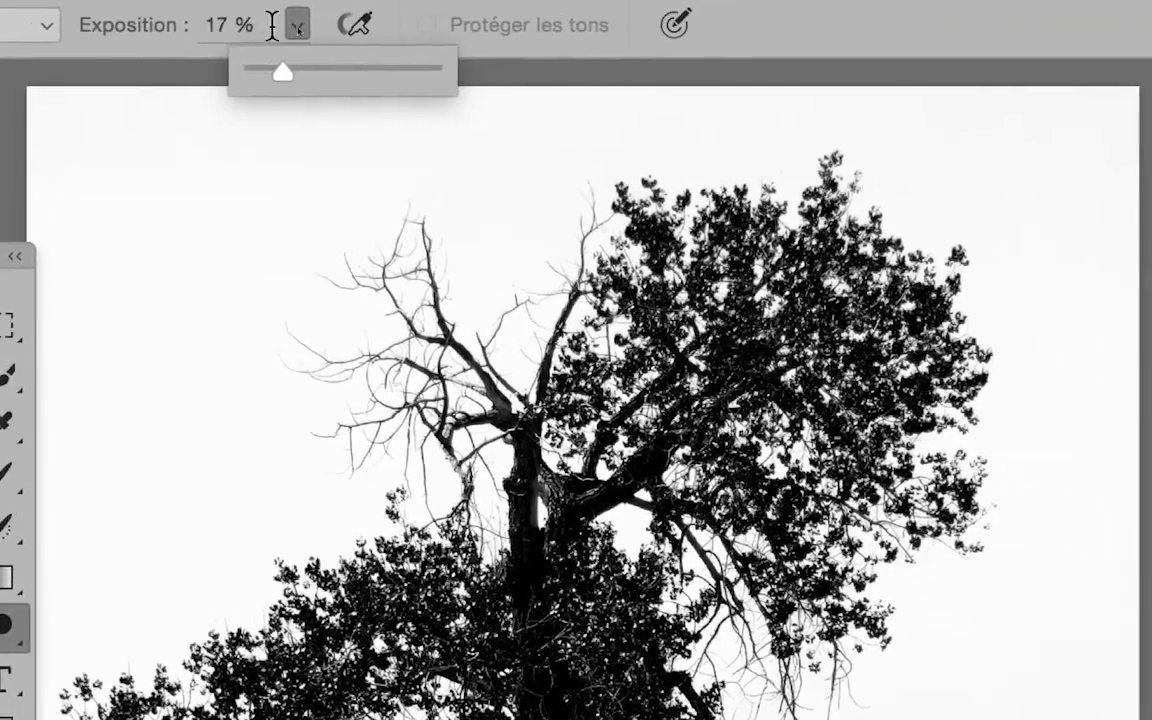
left_click(287, 2)
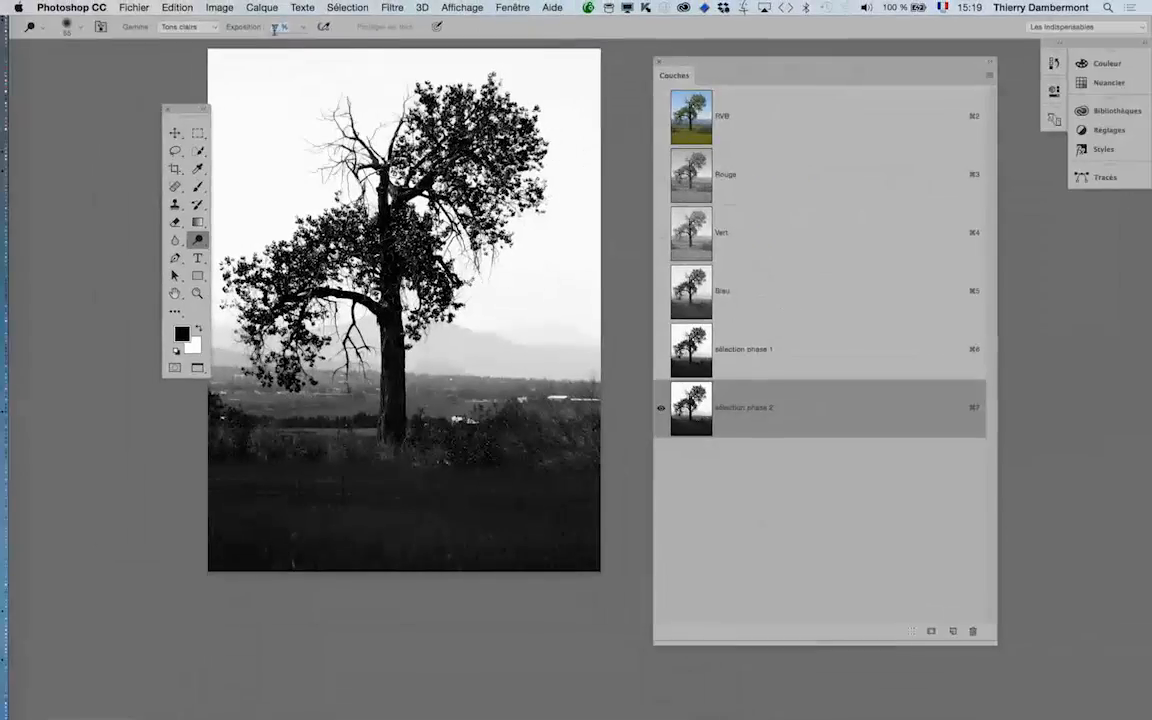
- Move the toolbox and the channels panel clear of the photo and enlarge the soft Dodge brush to about 540 px
left_click_drag(180, 113, 130, 110)
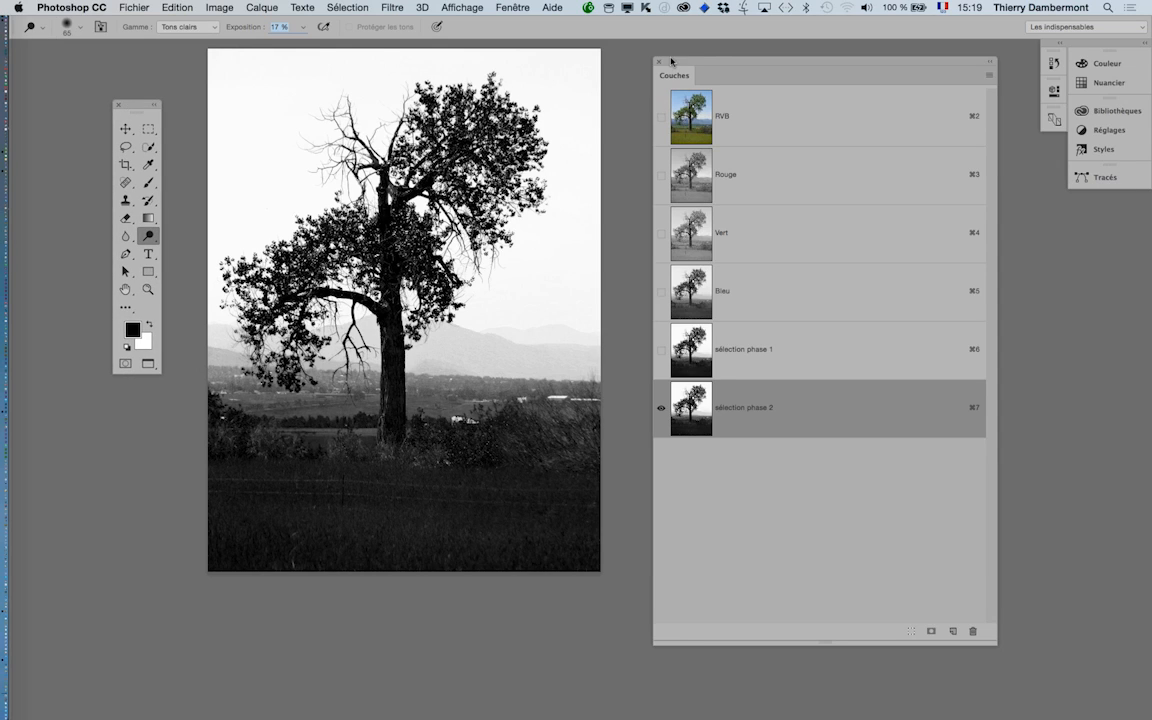
left_click_drag(671, 61, 783, 71)
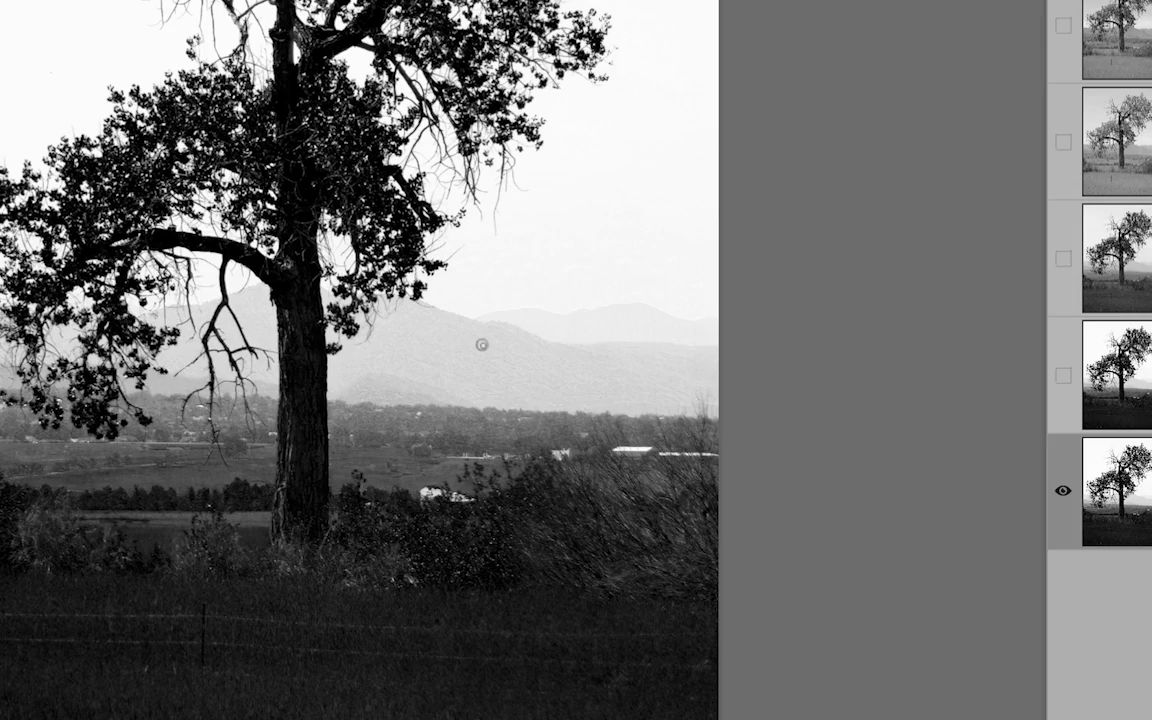
left_click_drag(478, 352, 615, 352)
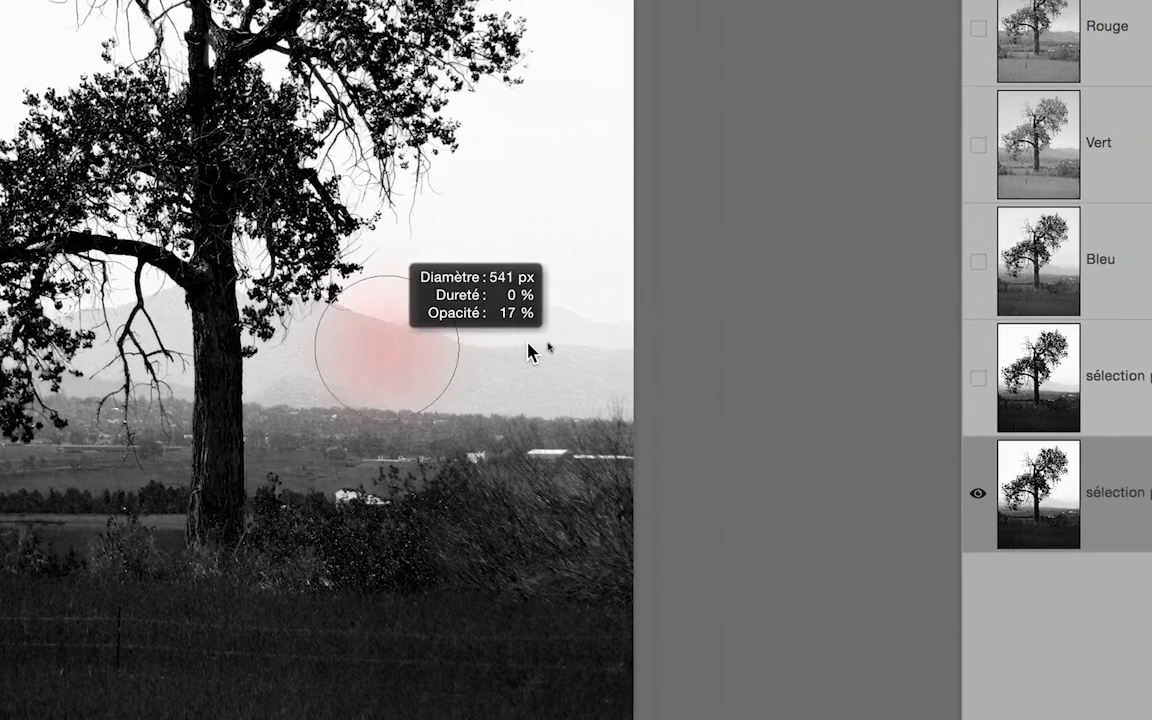
left_click_drag(530, 352, 527, 343)
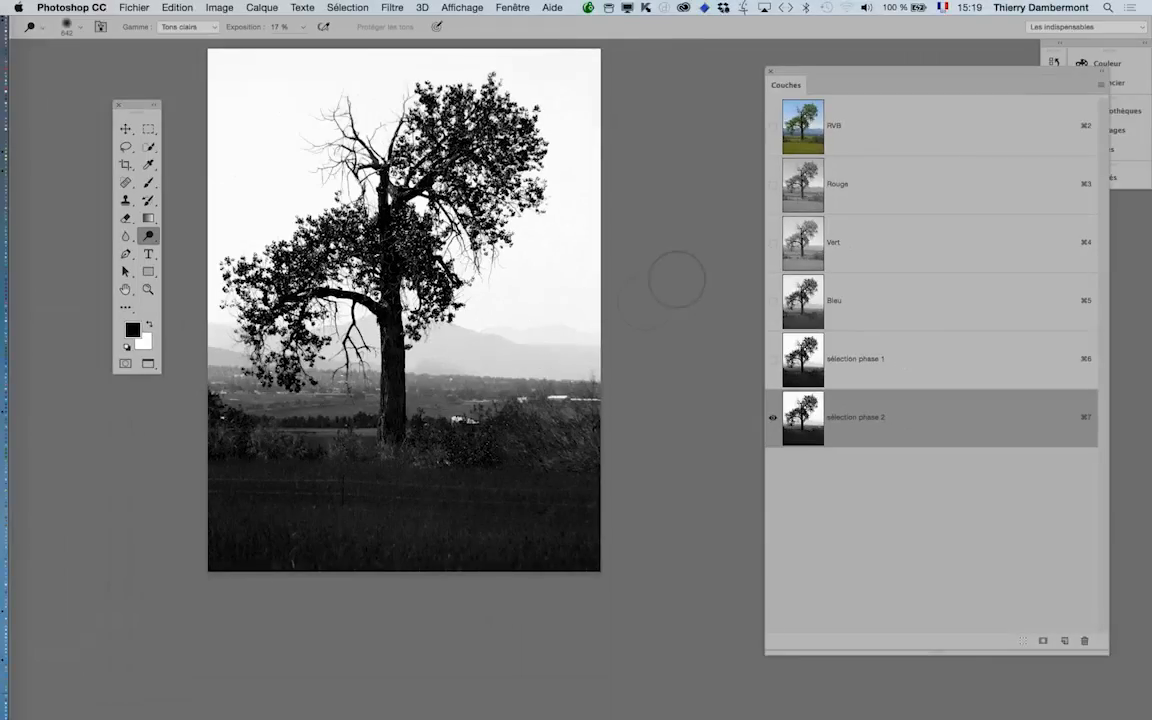
- Dodge the pale hills just right of the tree trunk to white in the sélection phase 2 channel
scroll(465, 357, "up", 3)
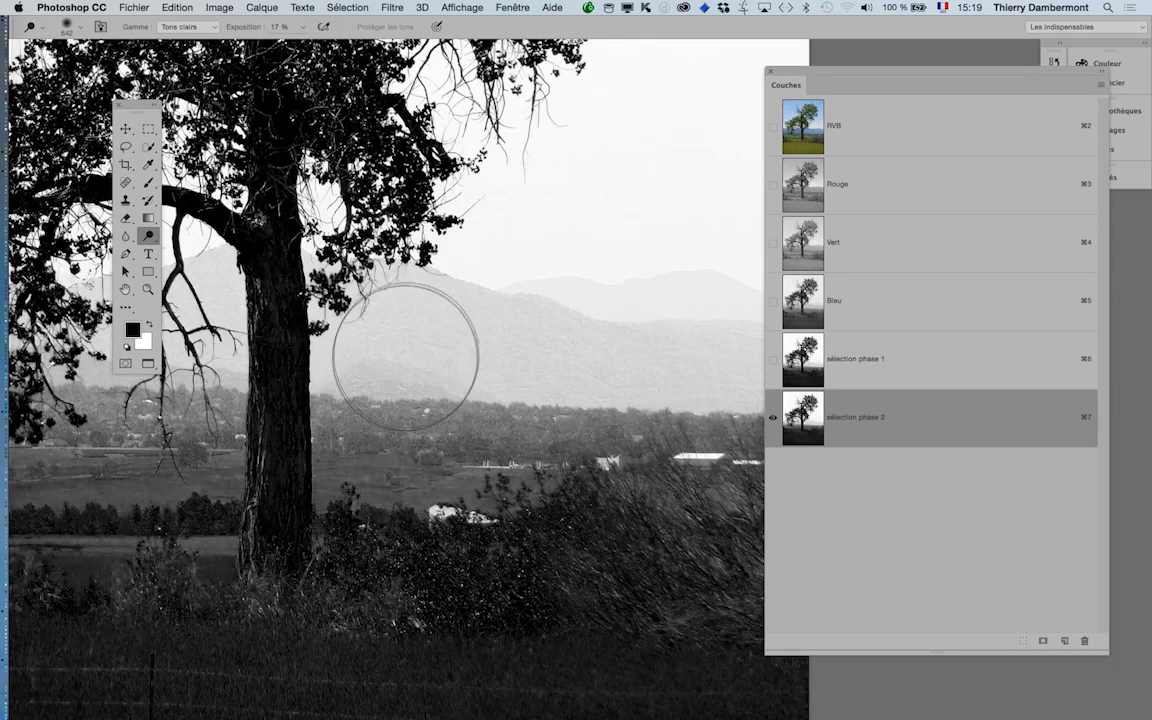
mouse_move(405, 356)
left_mouse_down()
mouse_move(378, 337)
mouse_move(463, 347)
mouse_move(473, 305)
mouse_move(395, 333)
mouse_move(340, 270)
left_mouse_up()
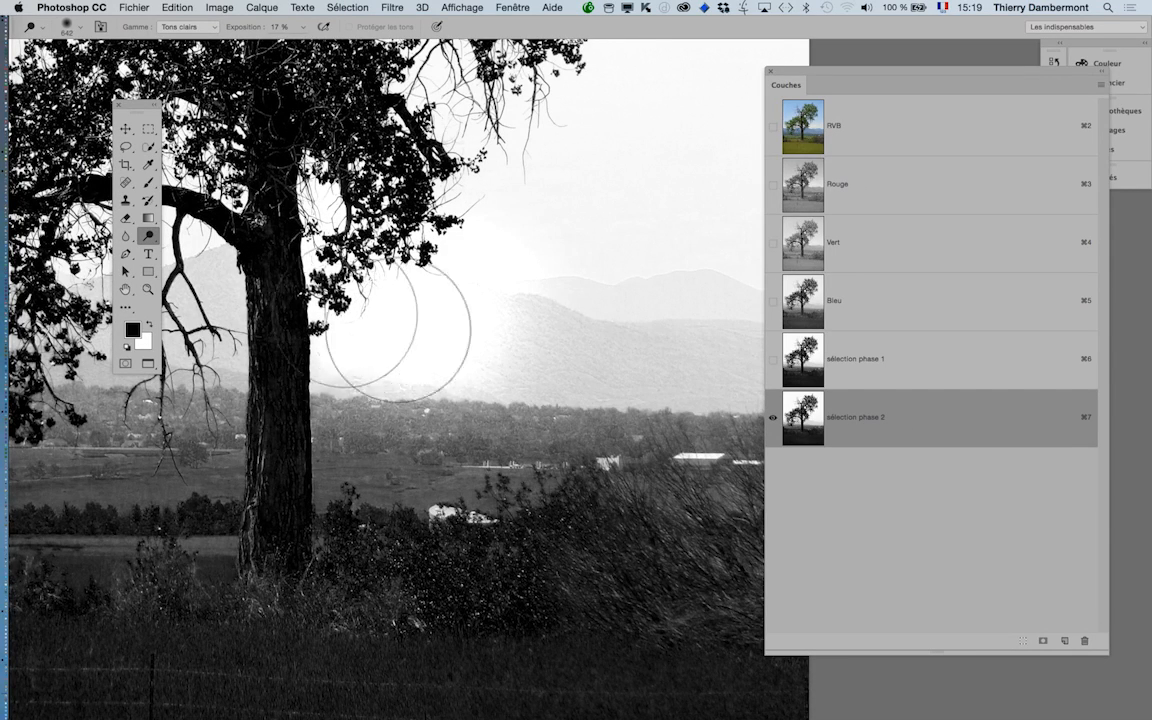
mouse_move(385, 322)
left_mouse_down()
mouse_move(399, 394)
mouse_move(500, 272)
mouse_move(482, 287)
mouse_move(592, 190)
mouse_move(535, 298)
mouse_move(490, 456)
mouse_move(500, 417)
mouse_move(538, 368)
left_mouse_up()
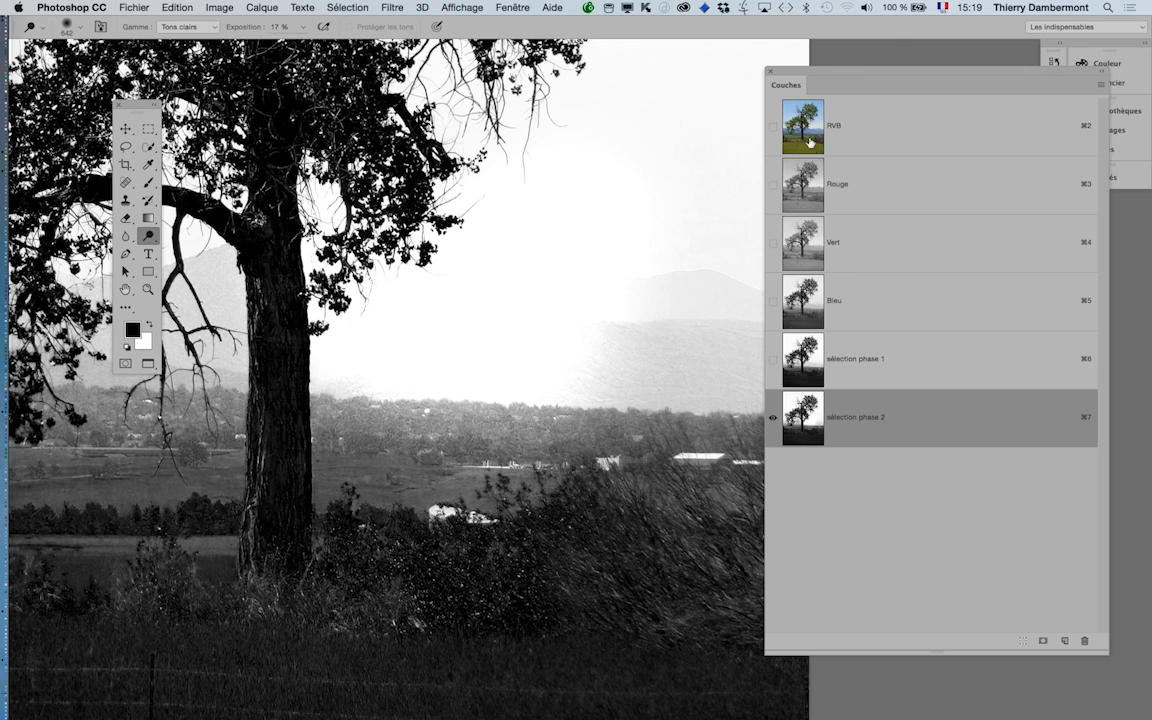
- Move the channels panel farther from the photo and dodge the remaining grey hills toward the photo's right edge
left_click_drag(786, 75, 869, 91)
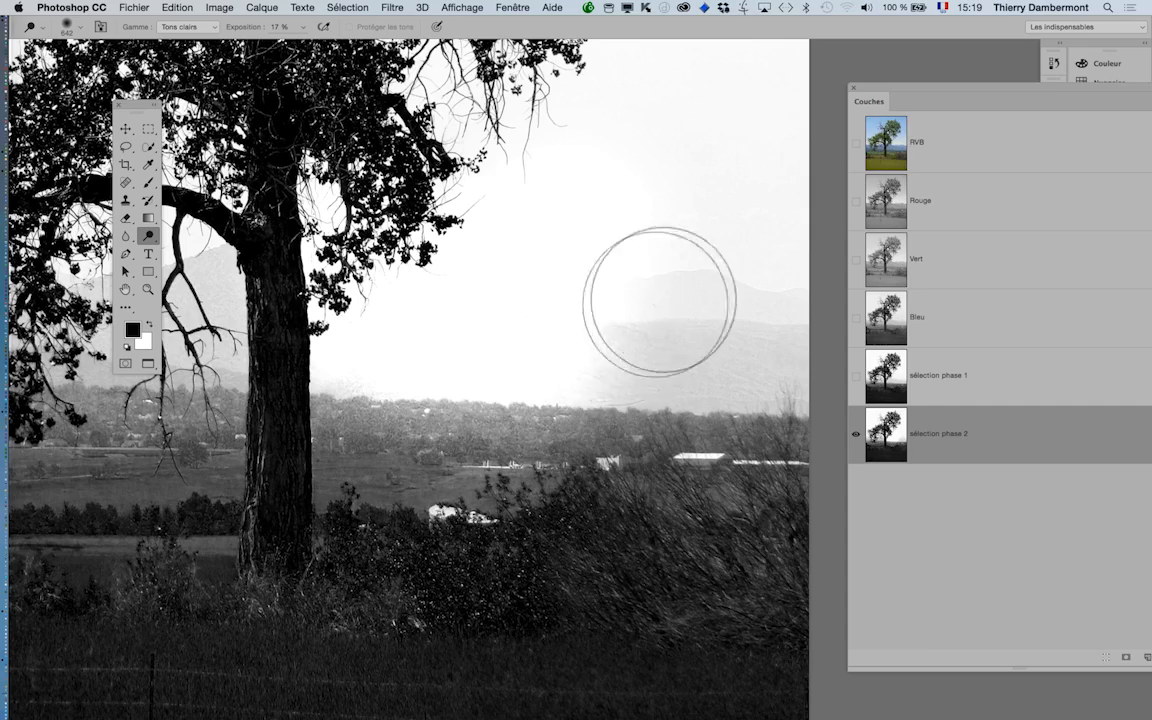
left_click_drag(436, 390, 656, 465)
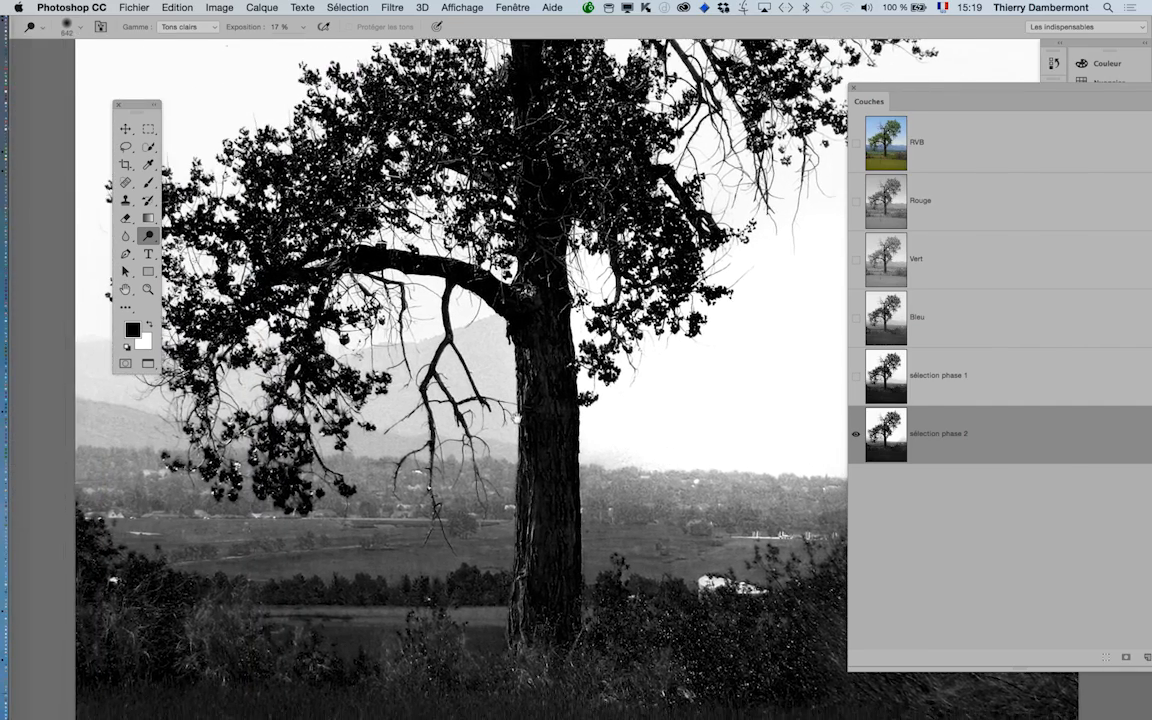
scroll(558, 411, "right", 10)
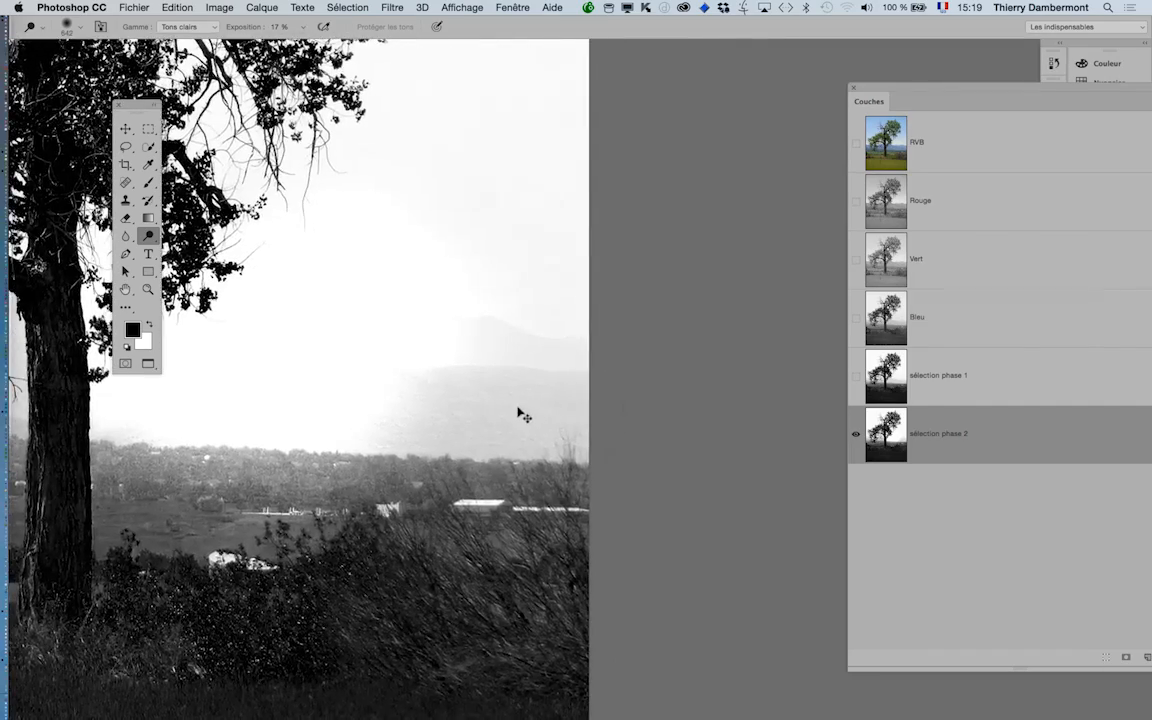
scroll(508, 412, "up", 5)
scroll(507, 417, "down", 4)
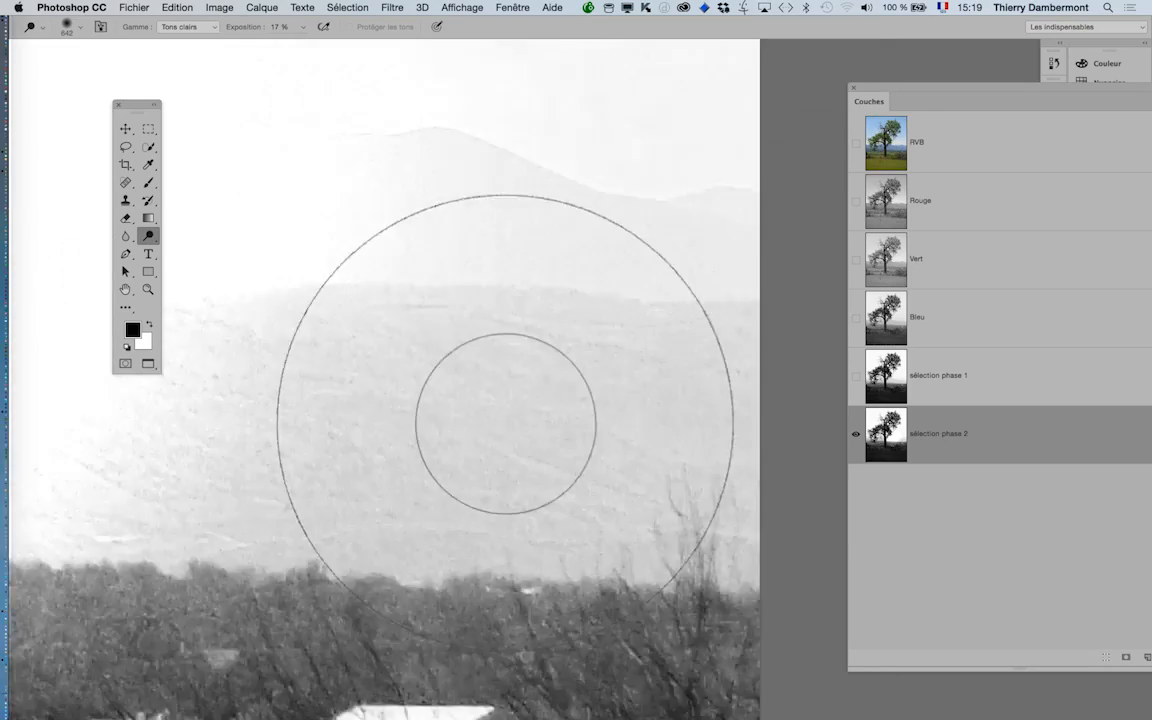
scroll(505, 423, "up", 1)
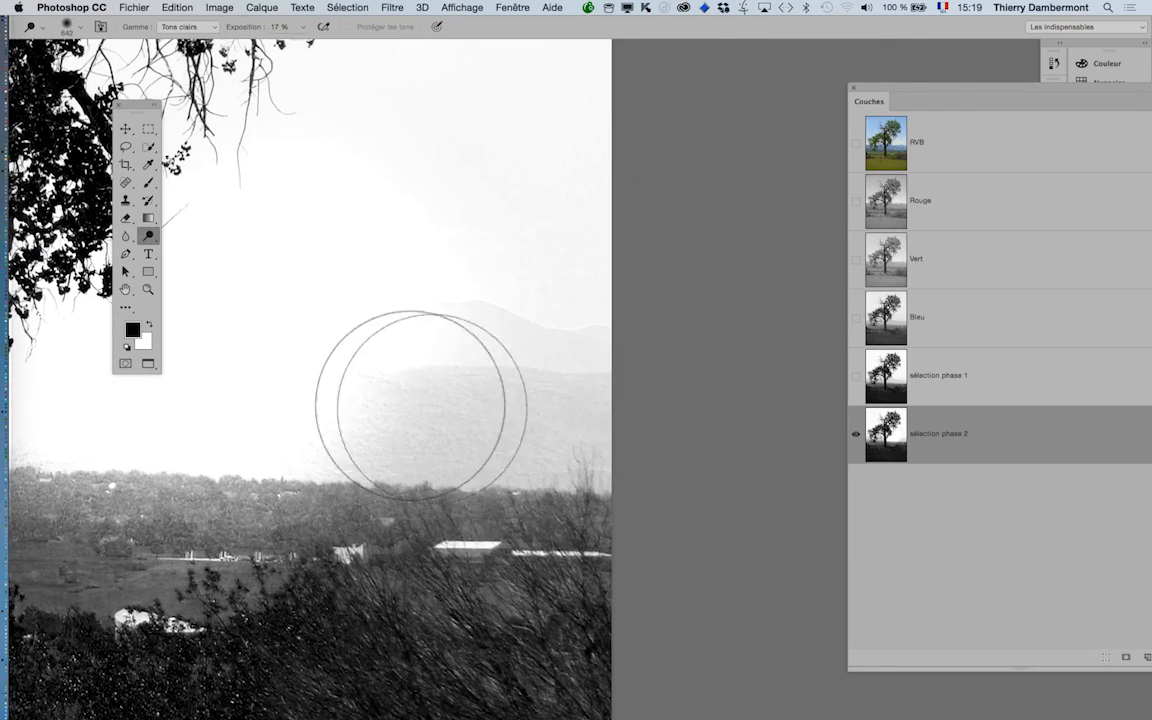
left_click_drag(446, 436, 800, 442)
left_click_drag(522, 442, 764, 453)
mouse_move(300, 398)
left_mouse_down()
mouse_move(584, 401)
mouse_move(320, 397)
left_mouse_up()
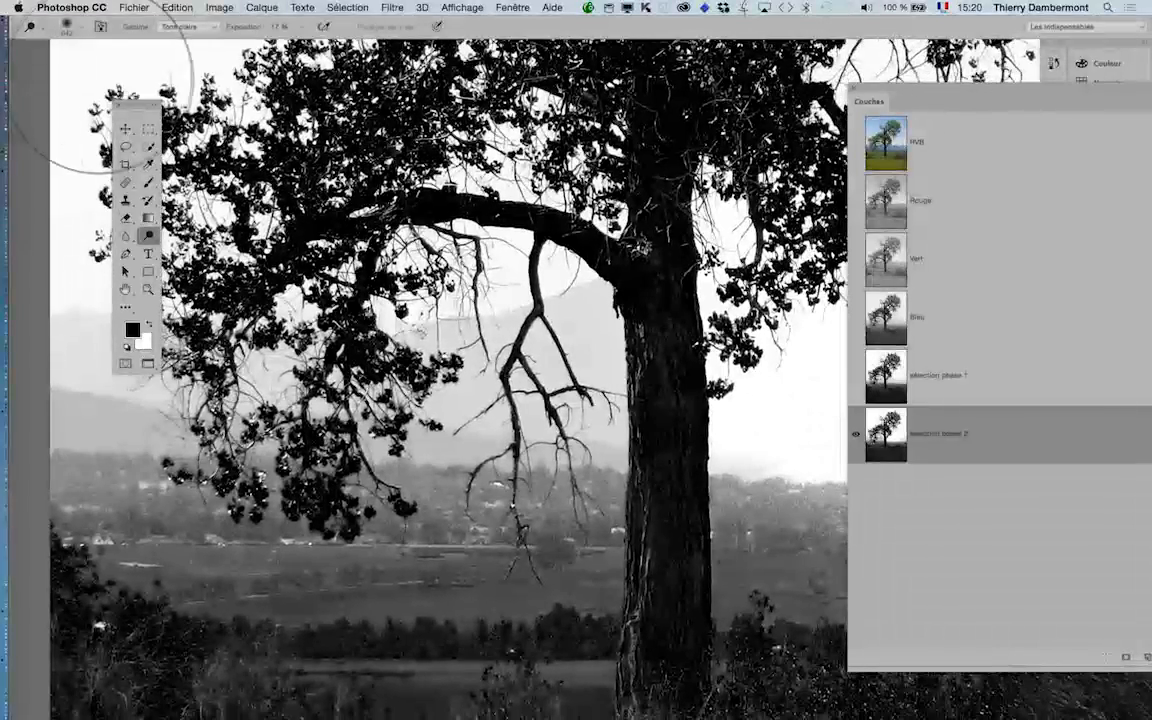
- Move the toolbox toward the photo's edge and dodge the grey hills to white between the hanging branches on the trunk's left side
key("alt+shift+h")
left_click_drag(145, 110, 84, 94)
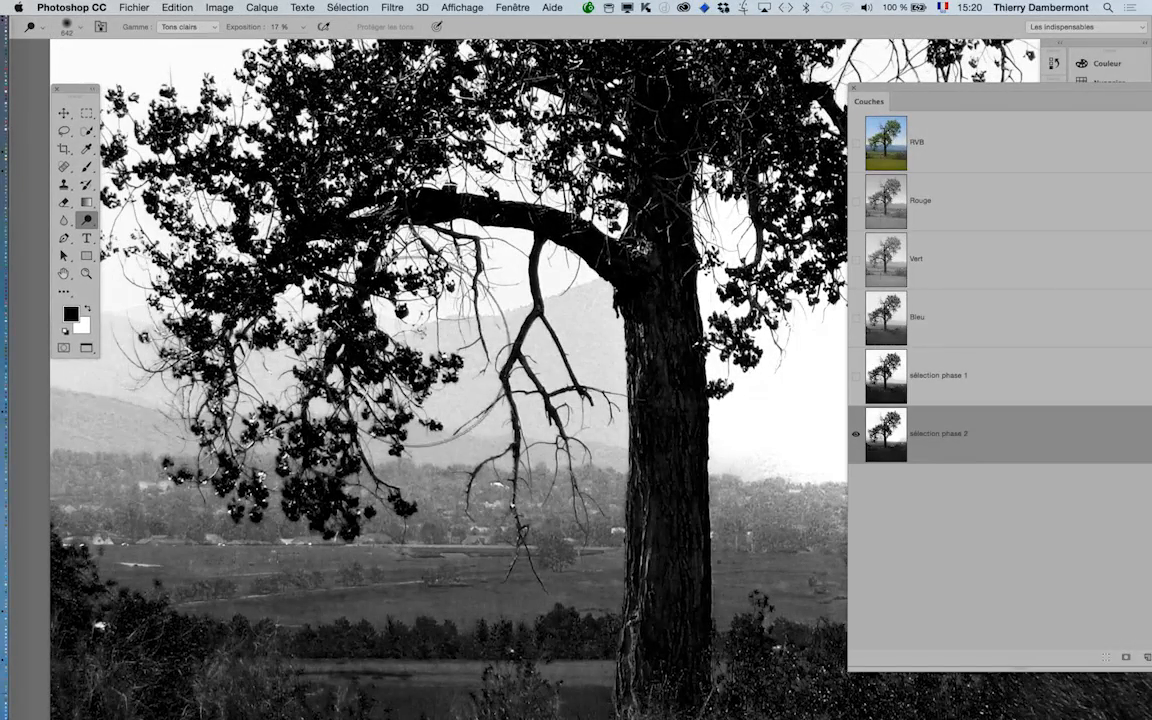
mouse_move(420, 290)
left_mouse_down()
mouse_move(525, 320)
mouse_move(515, 300)
left_mouse_up()
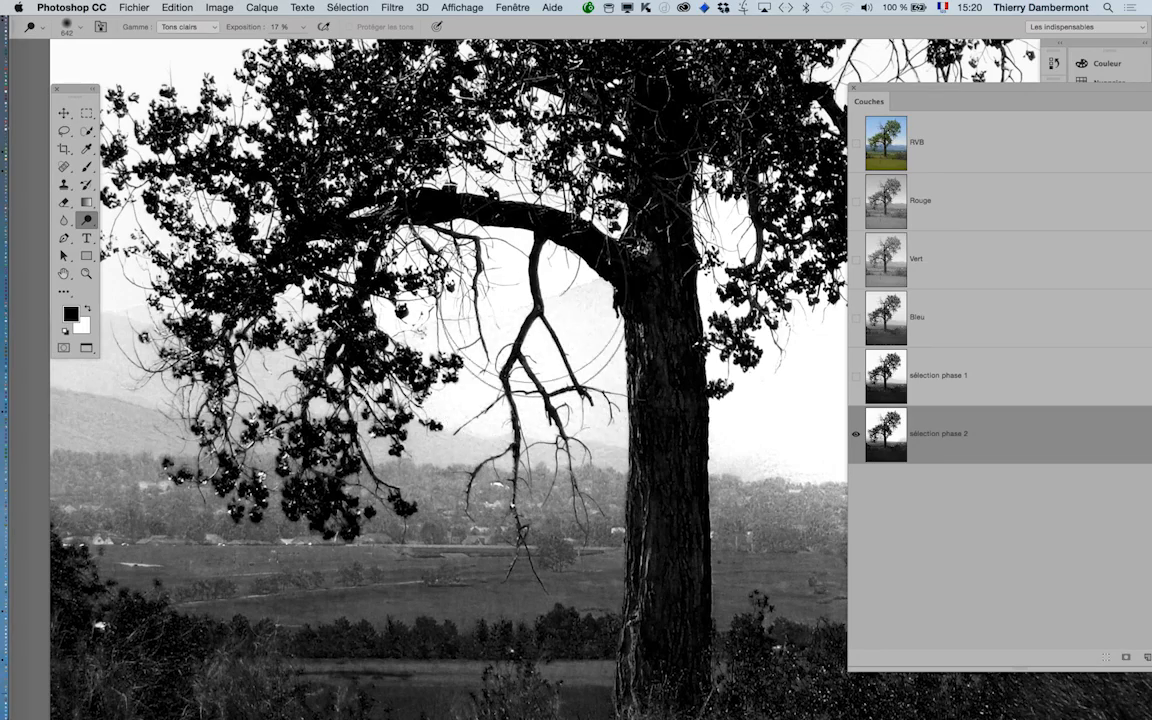
mouse_move(589, 479)
left_mouse_down()
mouse_move(467, 410)
mouse_move(320, 400)
mouse_move(350, 430)
mouse_move(305, 395)
mouse_move(614, 442)
left_mouse_up()
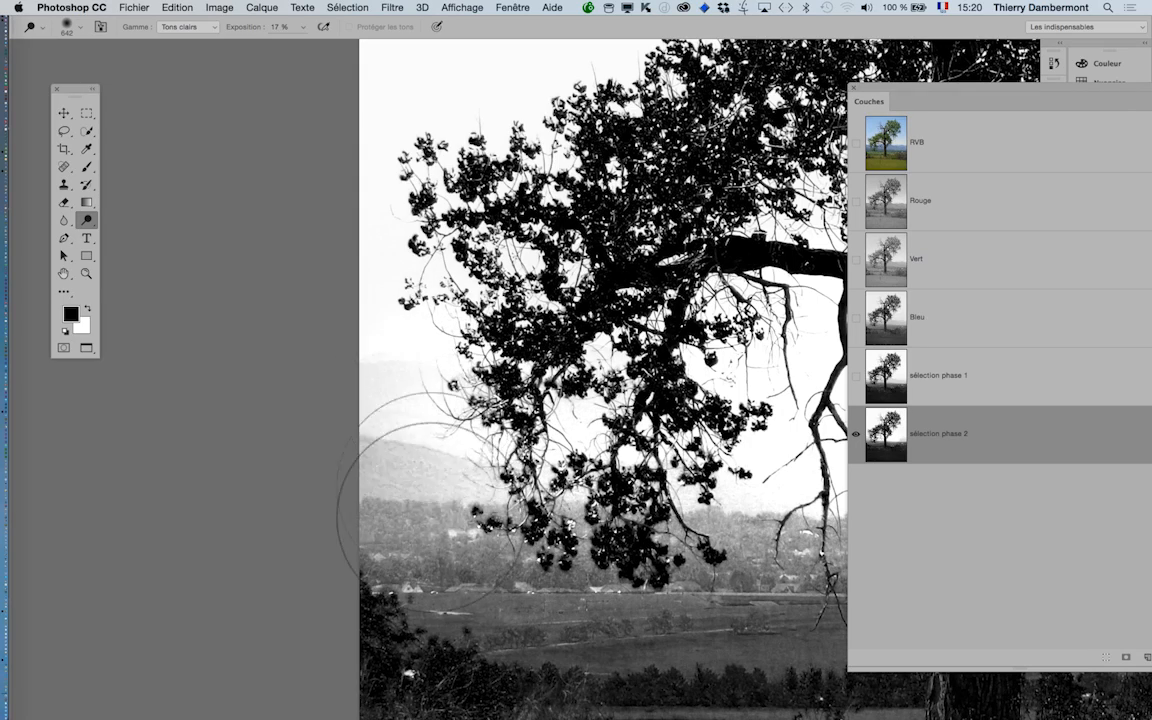
- Dodge the hills at the photo's left side and the distant trees and field edge beneath the hanging foliage
mouse_move(435, 505)
left_mouse_down()
mouse_move(442, 542)
mouse_move(470, 530)
left_mouse_up()
left_click_drag(585, 583, 344, 505)
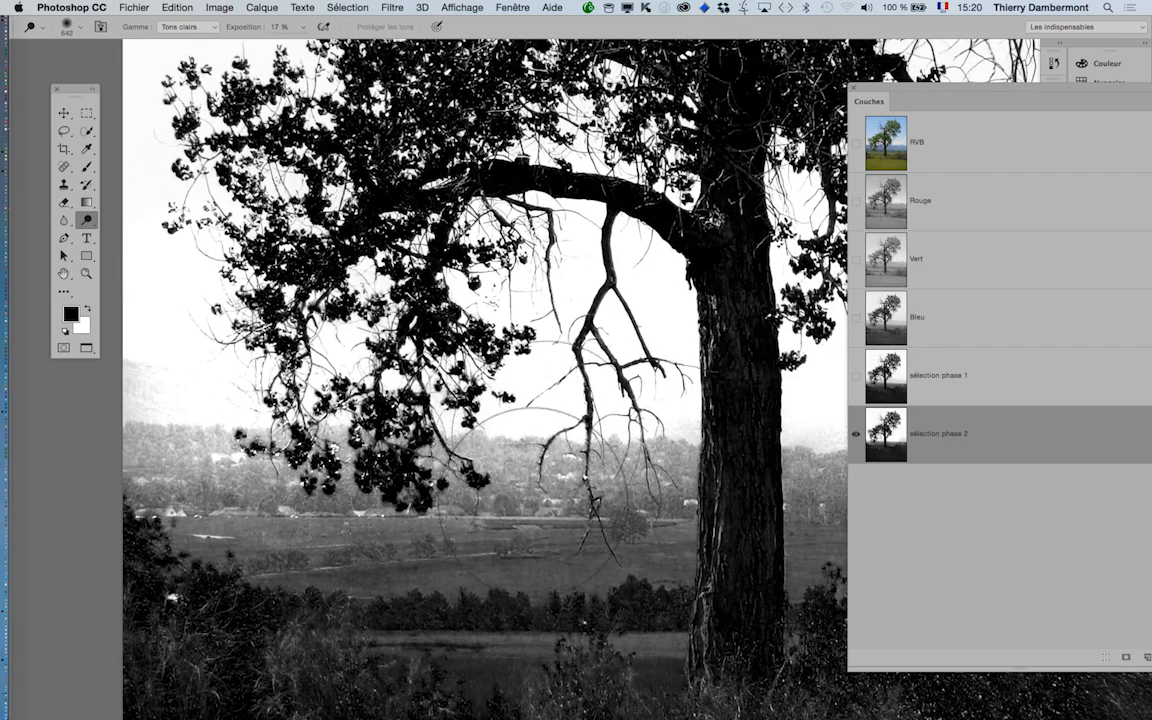
mouse_move(530, 496)
left_mouse_down()
mouse_move(635, 477)
mouse_move(612, 497)
mouse_move(610, 542)
mouse_move(615, 492)
mouse_move(625, 496)
mouse_move(605, 507)
mouse_move(605, 477)
mouse_move(570, 452)
mouse_move(570, 492)
mouse_move(610, 507)
mouse_move(615, 482)
mouse_move(610, 552)
mouse_move(620, 562)
mouse_move(635, 522)
mouse_move(625, 527)
mouse_move(650, 507)
mouse_move(625, 542)
mouse_move(640, 492)
mouse_move(615, 492)
mouse_move(650, 482)
mouse_move(650, 512)
mouse_move(620, 542)
mouse_move(615, 427)
mouse_move(530, 492)
mouse_move(455, 442)
mouse_move(460, 472)
mouse_move(410, 462)
mouse_move(385, 442)
mouse_move(408, 452)
mouse_move(255, 447)
mouse_move(235, 457)
mouse_move(232, 502)
mouse_move(220, 487)
mouse_move(210, 507)
mouse_move(195, 462)
left_mouse_up()
scroll(620, 497, "up", 2)
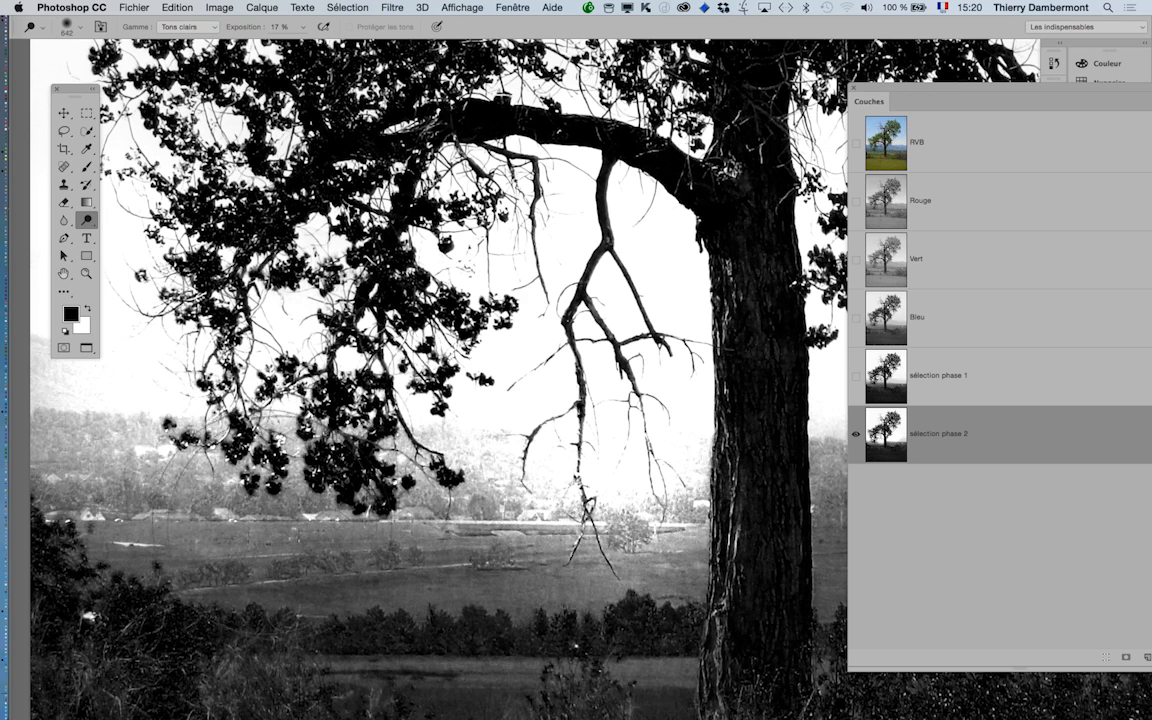
mouse_move(261, 484)
left_mouse_down()
mouse_move(270, 540)
mouse_move(230, 530)
mouse_move(191, 440)
mouse_move(199, 406)
mouse_move(241, 510)
mouse_move(190, 308)
mouse_move(256, 455)
mouse_move(320, 518)
mouse_move(282, 463)
mouse_move(380, 490)
mouse_move(471, 457)
mouse_move(265, 455)
mouse_move(200, 515)
mouse_move(180, 445)
mouse_move(230, 480)
mouse_move(320, 485)
mouse_move(382, 545)
mouse_move(400, 480)
mouse_move(455, 470)
mouse_move(330, 495)
mouse_move(263, 528)
mouse_move(360, 572)
left_mouse_up()
left_click_drag(601, 596, 356, 611)
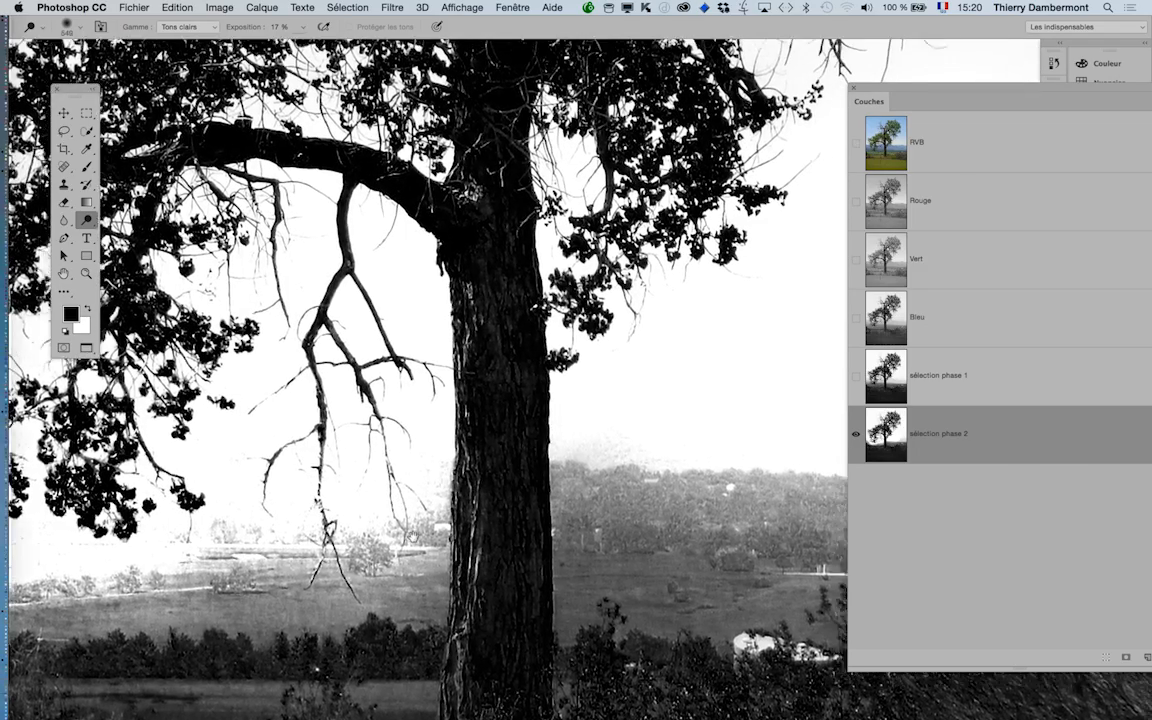
- Examine the trunk, branches and foliage edges of the sélection phase 2 channel up close and as a whole with the panels hidden
left_click_drag(570, 468, 484, 487)
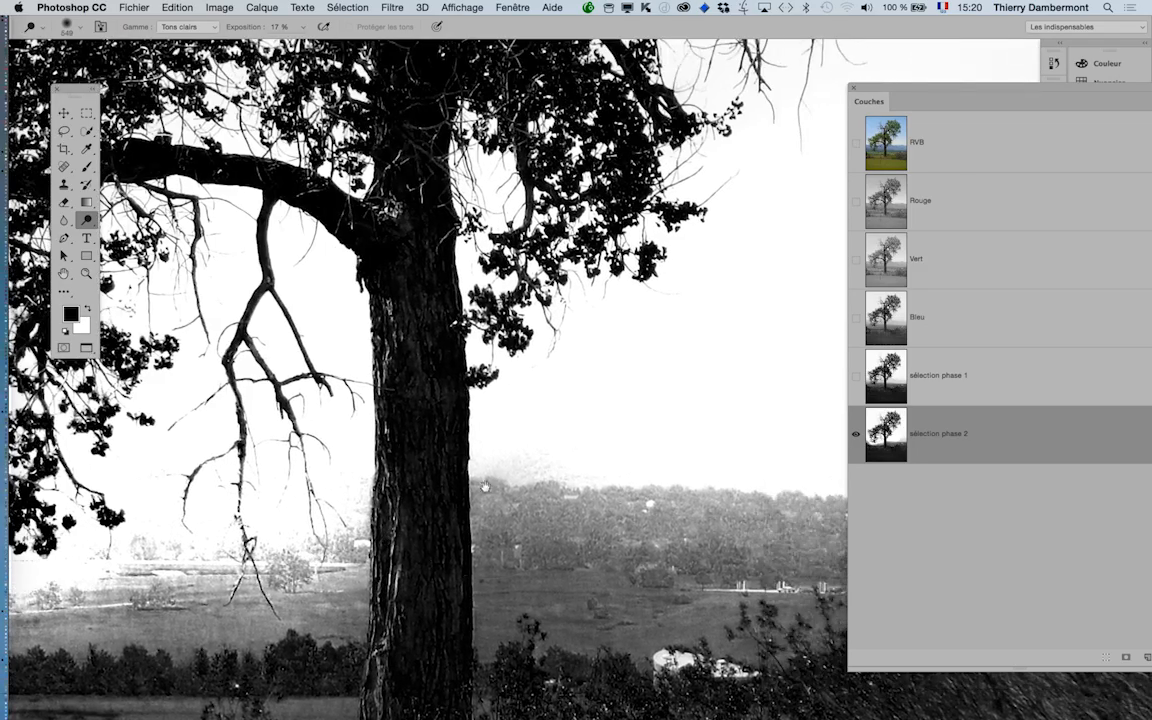
left_click(553, 491, "alt")
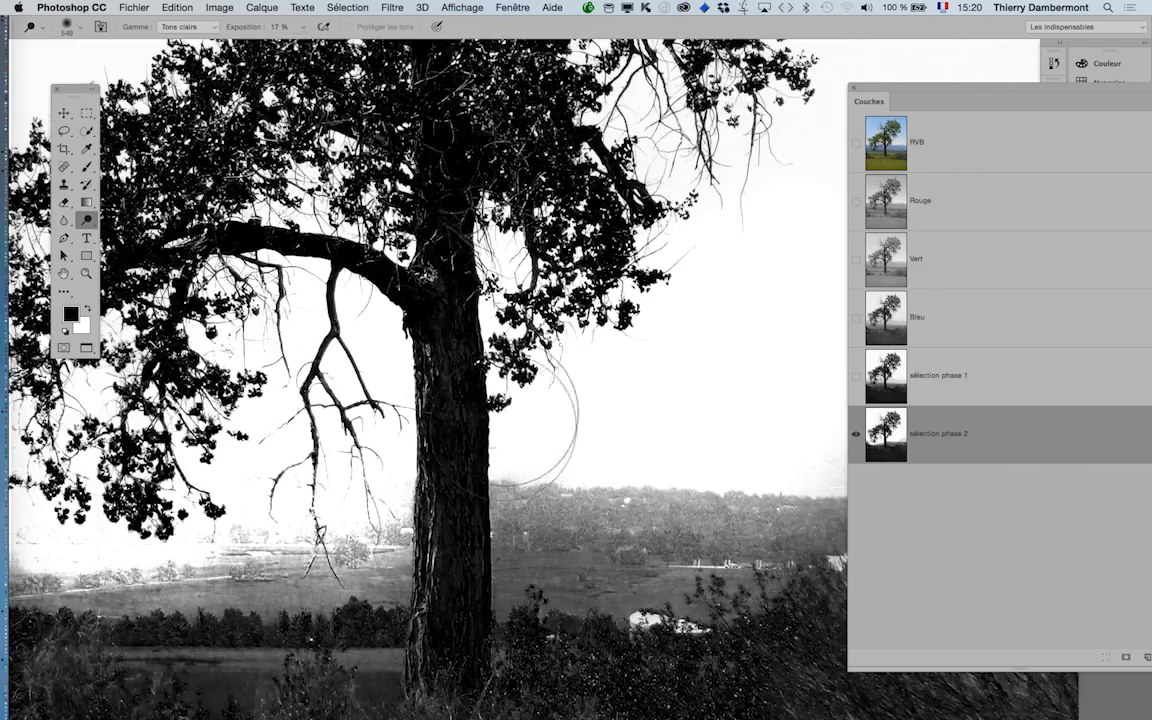
left_click_drag(400, 246, 505, 511)
key("Tab")
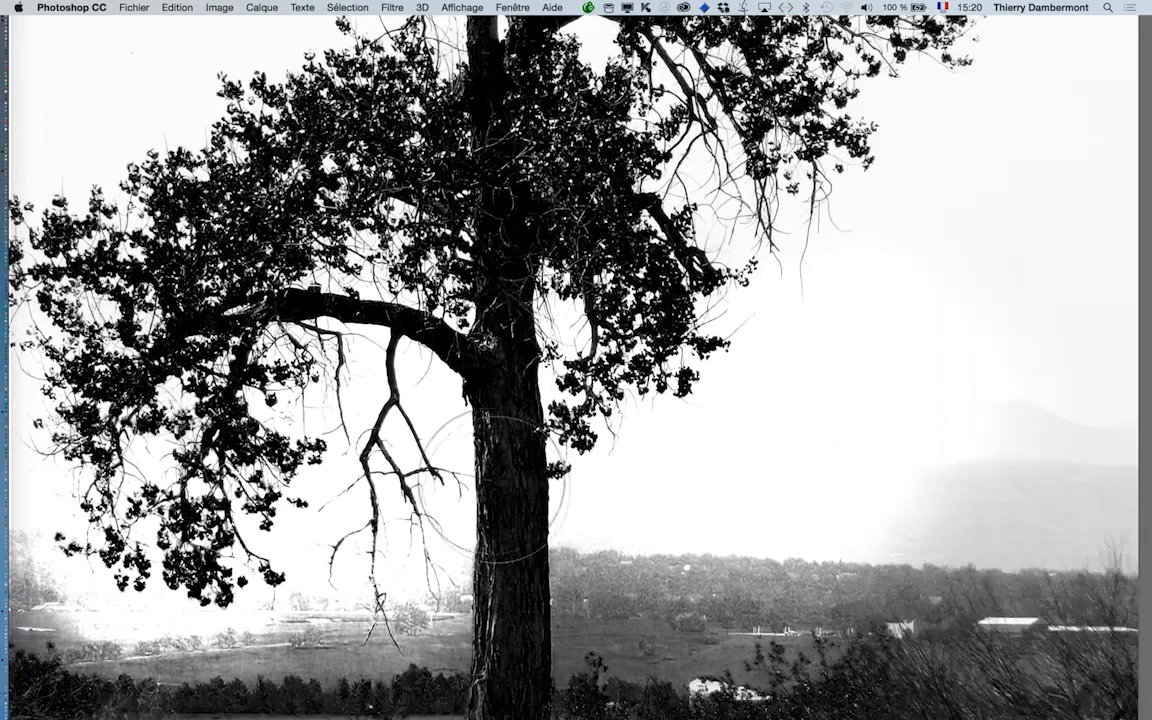
left_click(356, 287, "super")
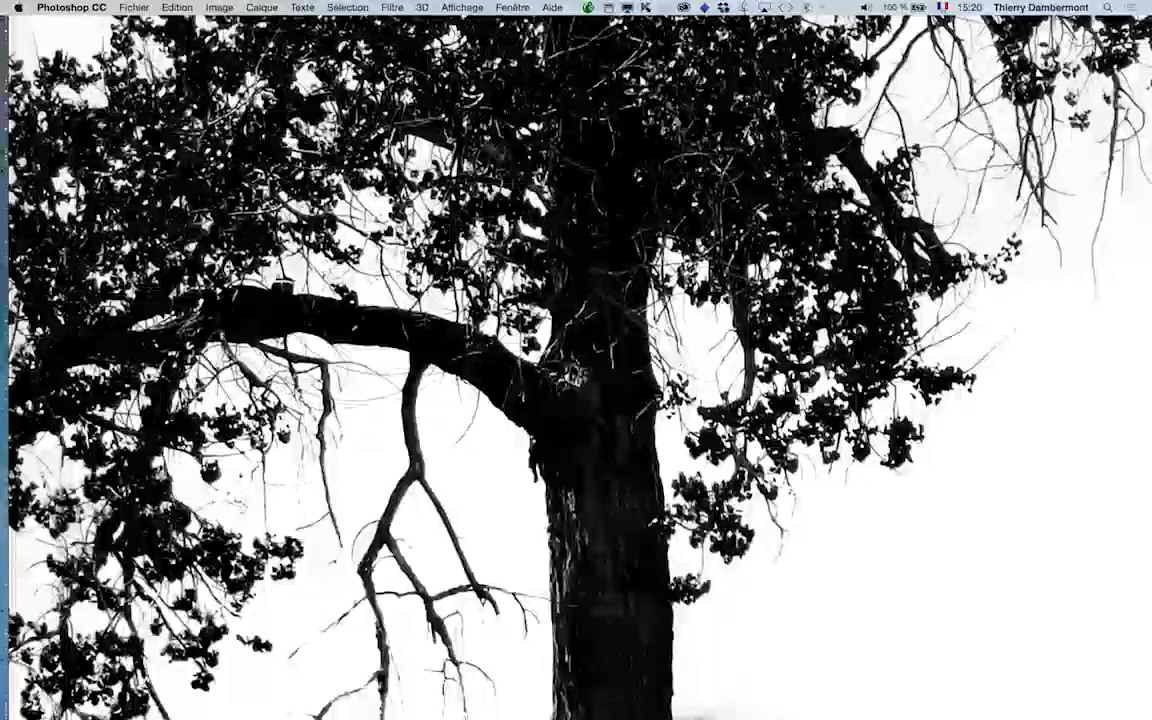
left_click_drag(356, 287, 415, 490)
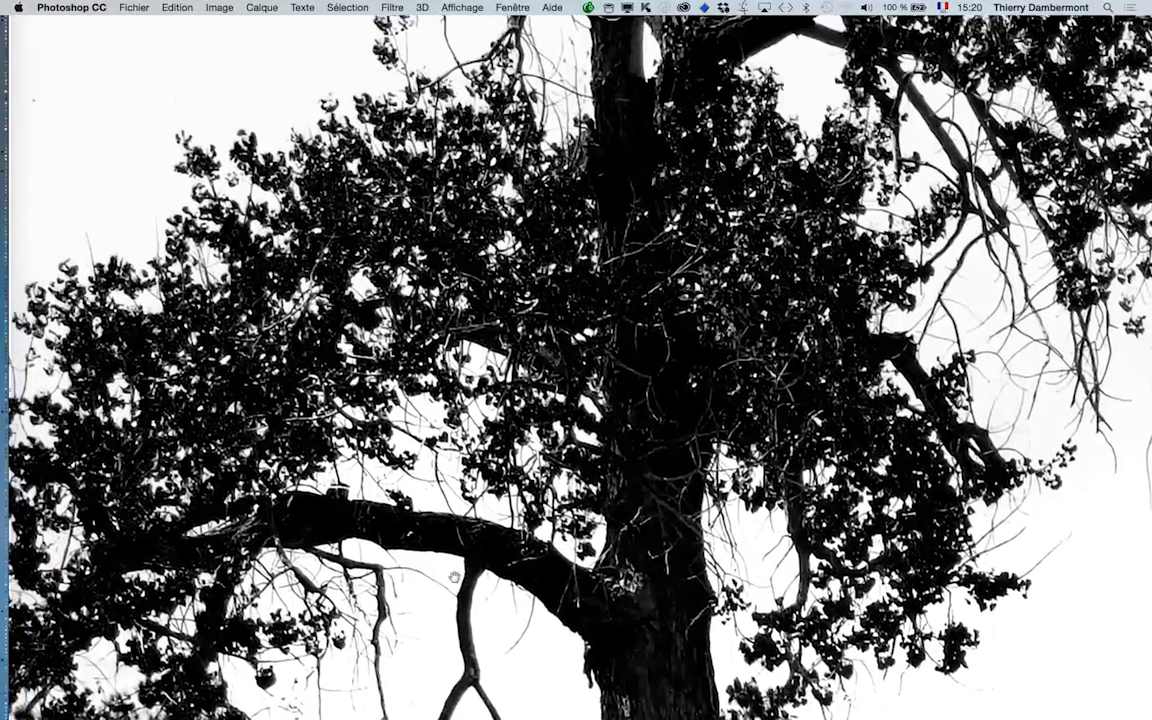
left_click_drag(465, 392, 383, 546)
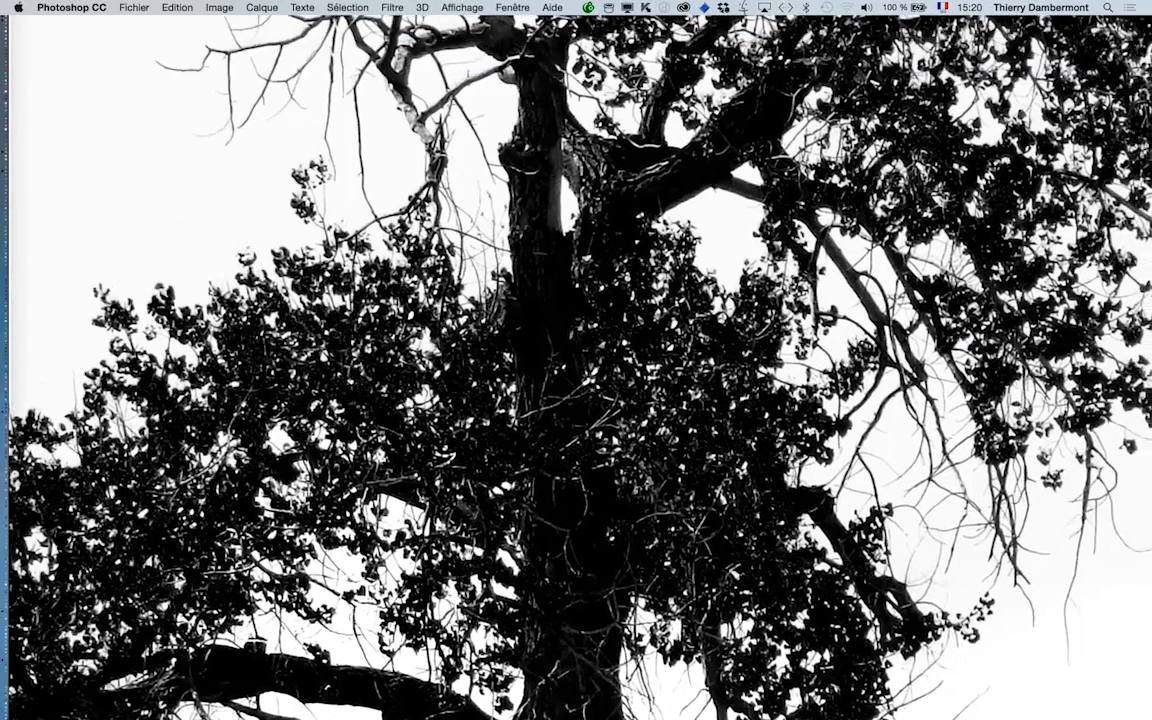
left_click_drag(605, 436, 377, 604)
left_click_drag(505, 211, 410, 441)
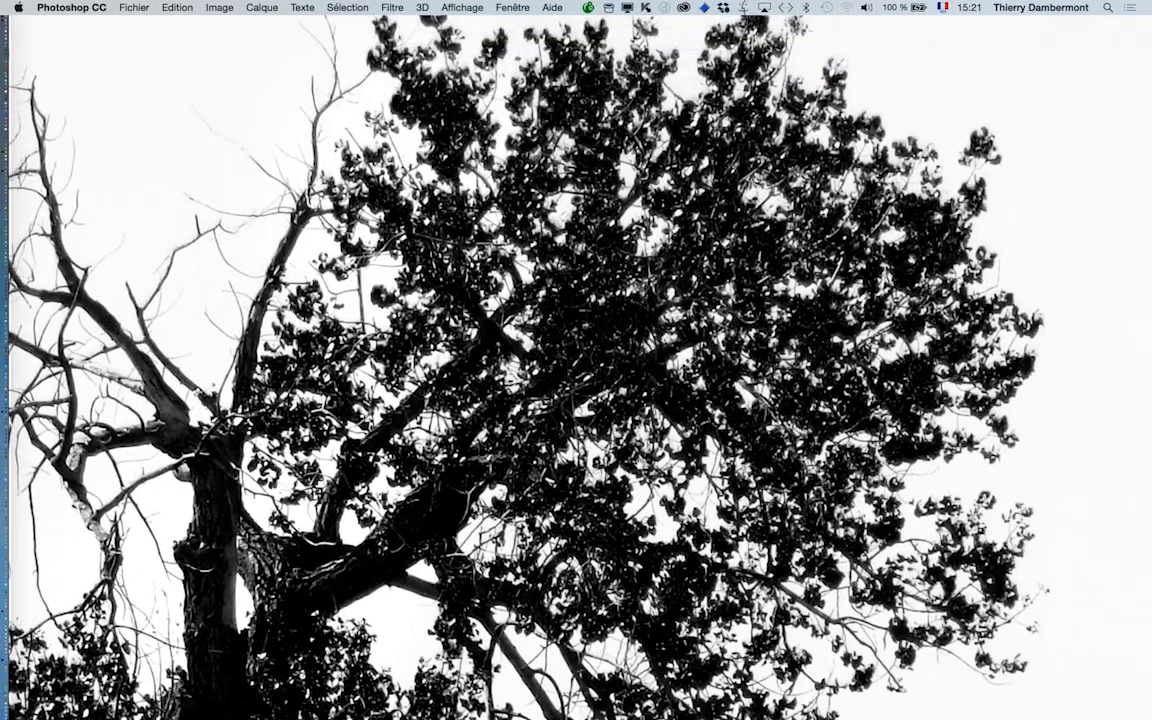
left_click_drag(570, 500, 540, 331)
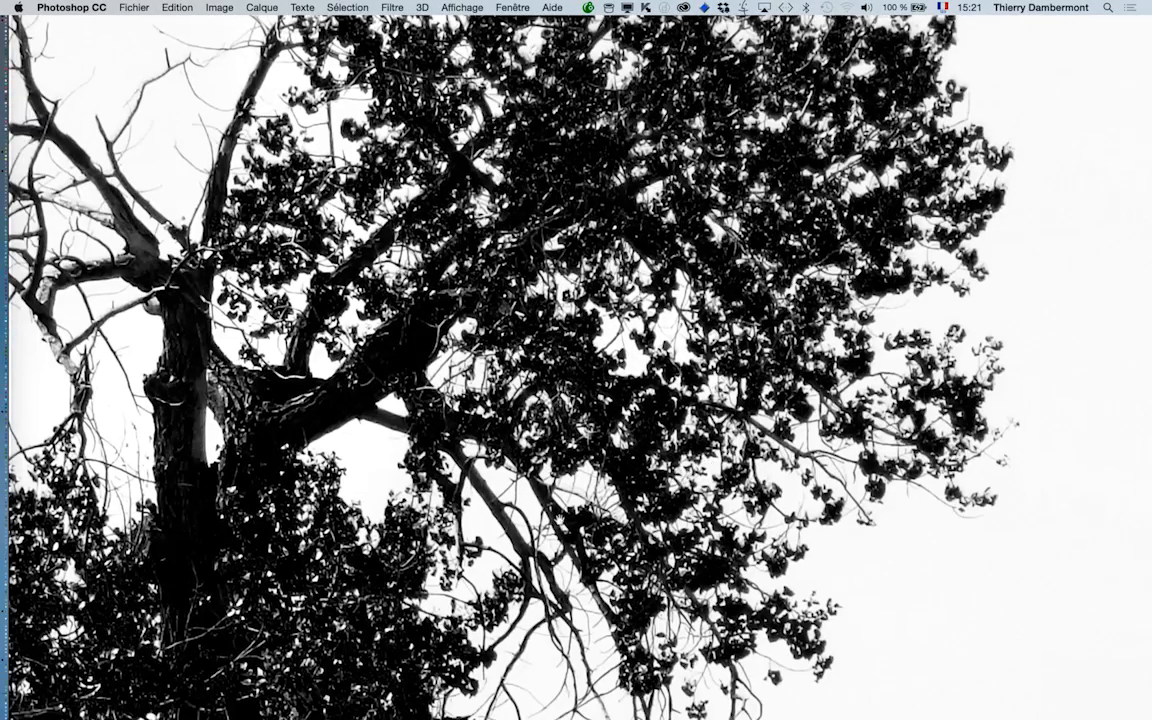
left_click_drag(559, 520, 589, 345)
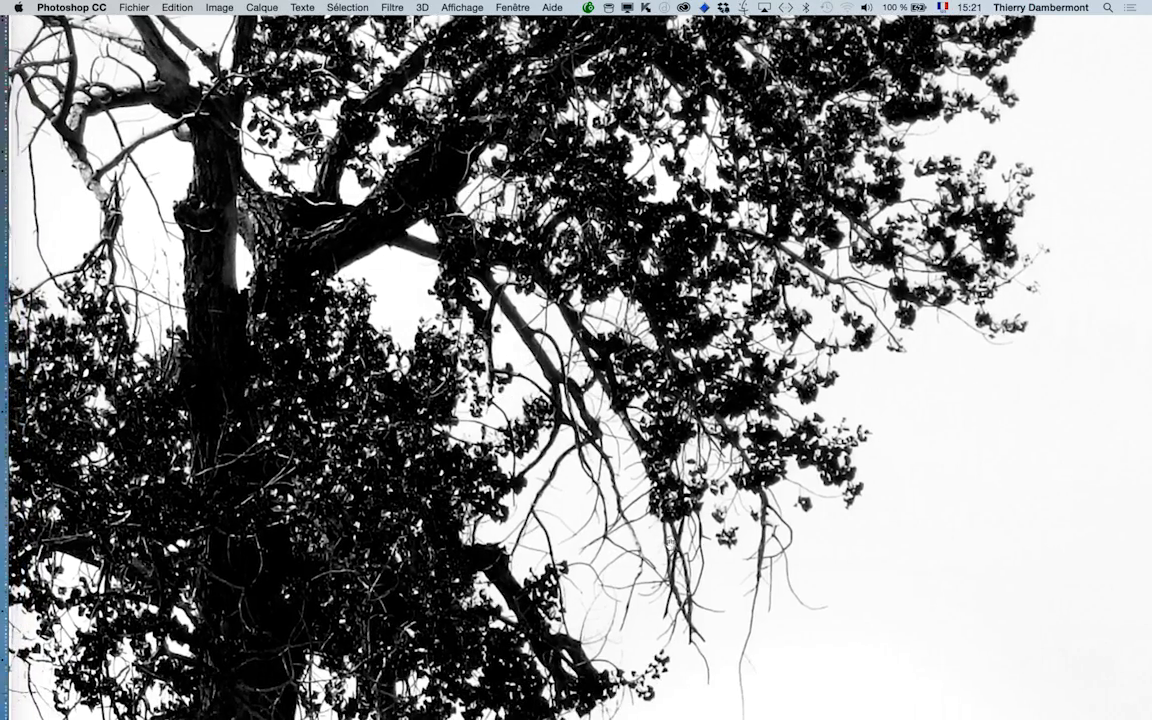
left_click_drag(671, 541, 697, 326)
left_click(765, 477, "alt")
left_click(765, 477, "alt")
left_click(737, 486, "alt")
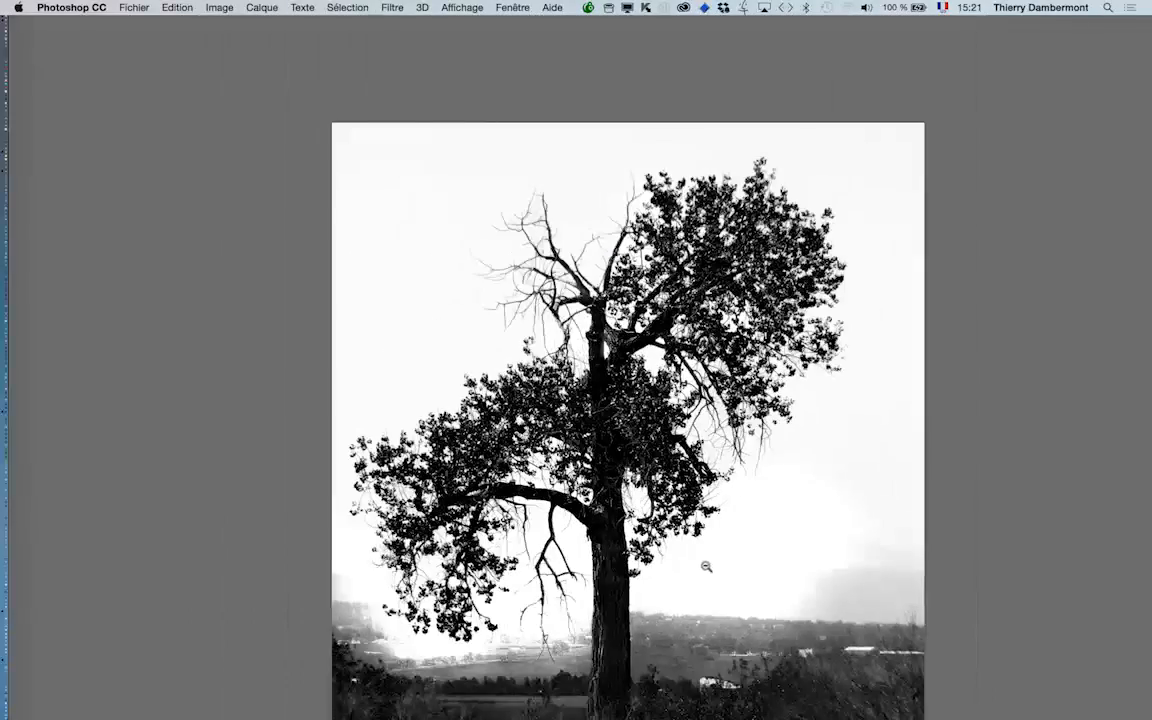
left_click_drag(652, 597, 593, 403)
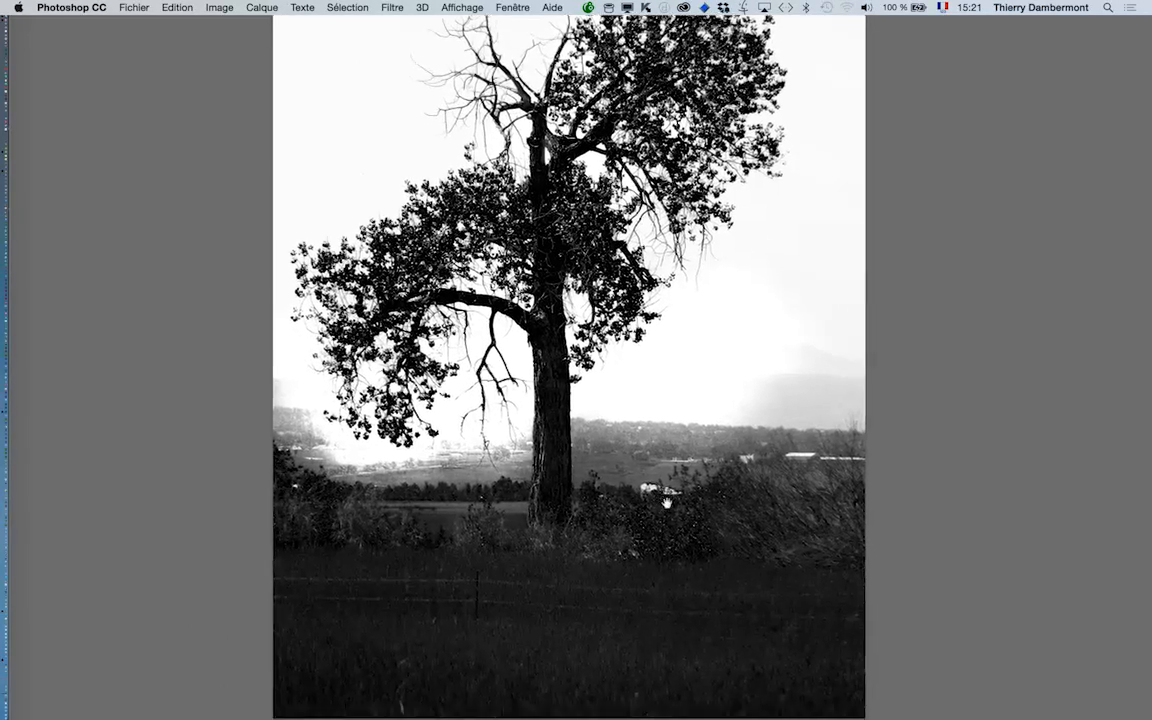
left_click_drag(622, 508, 468, 608)
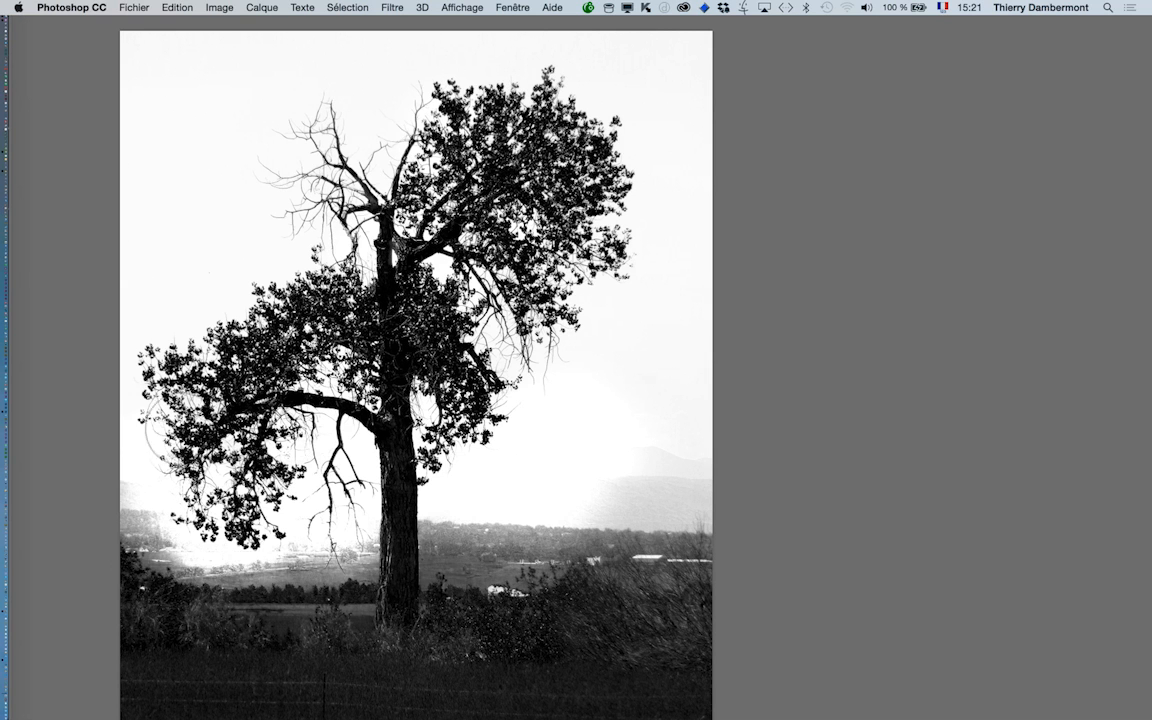
key("Tab")
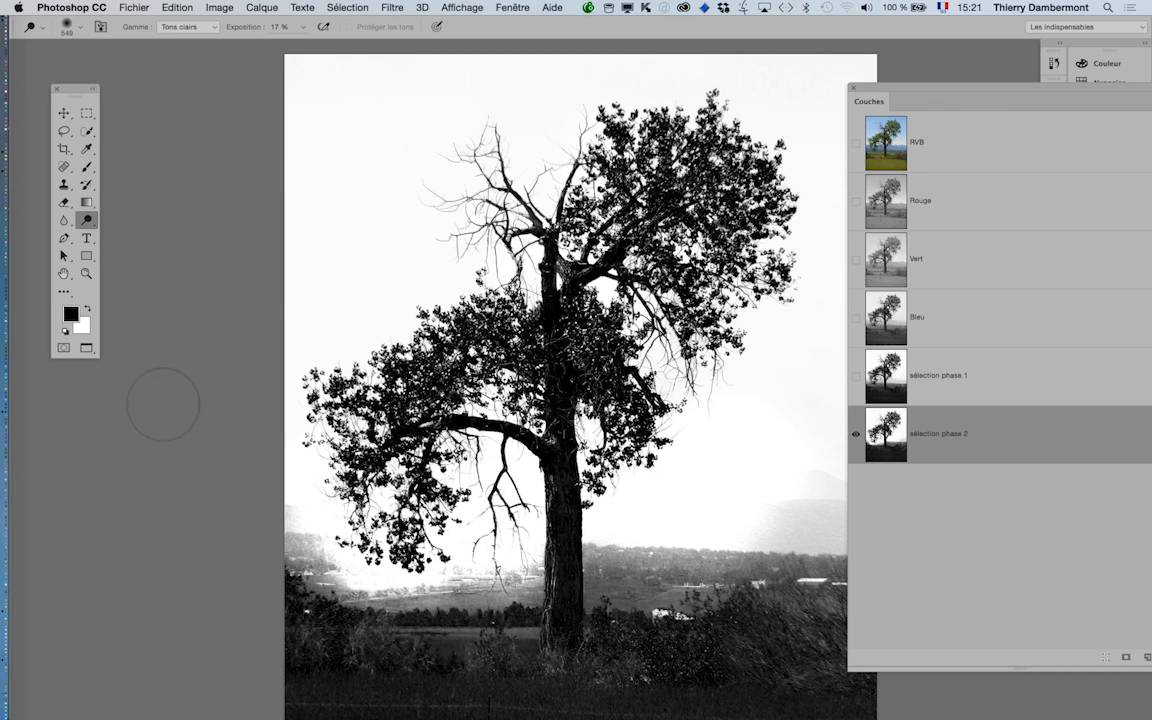
left_click_drag(321, 206, 154, 183)
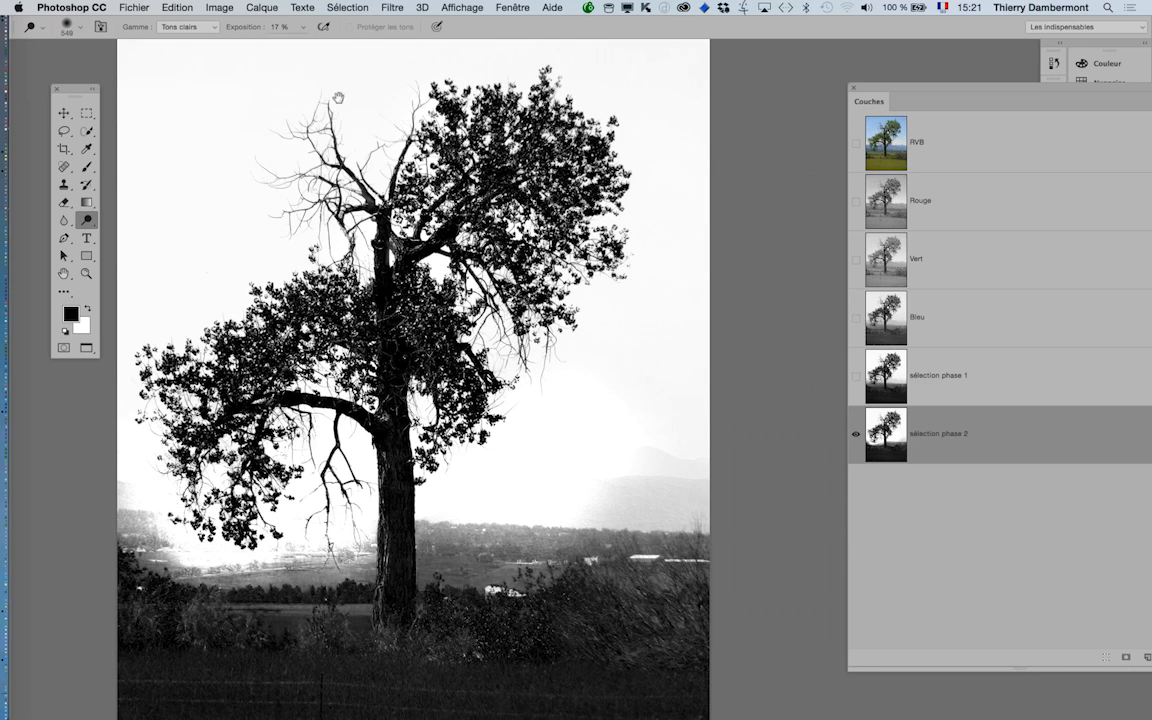
left_click(394, 7)
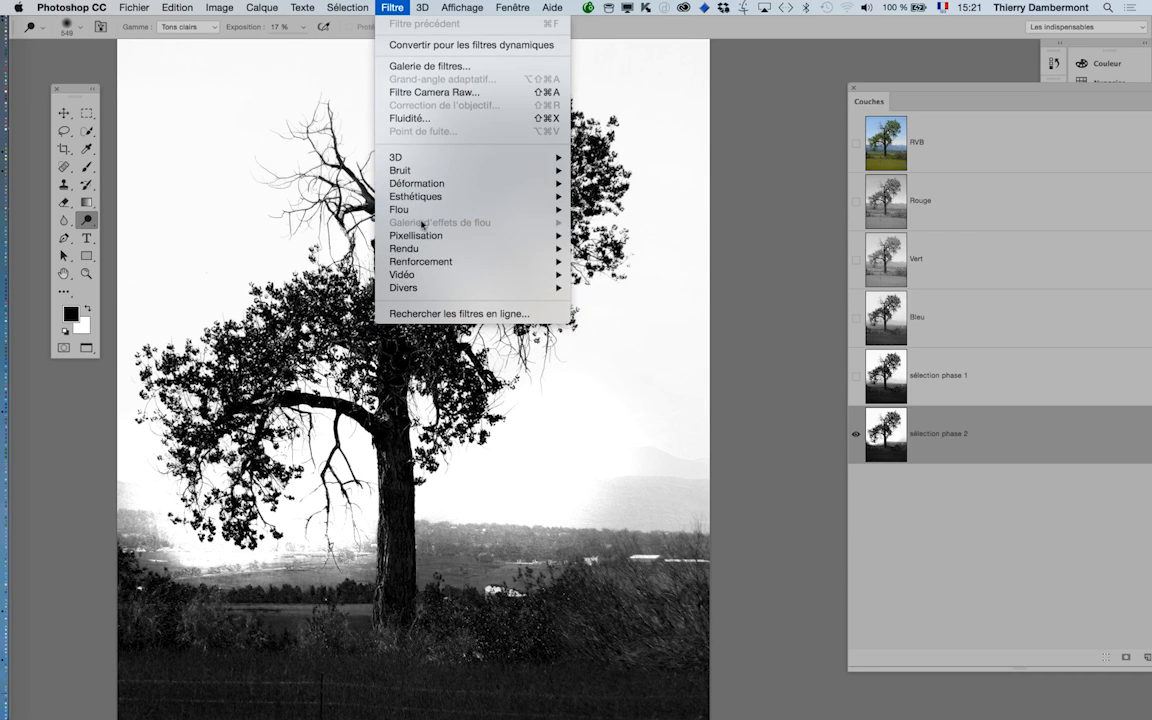
mouse_move(431, 252)
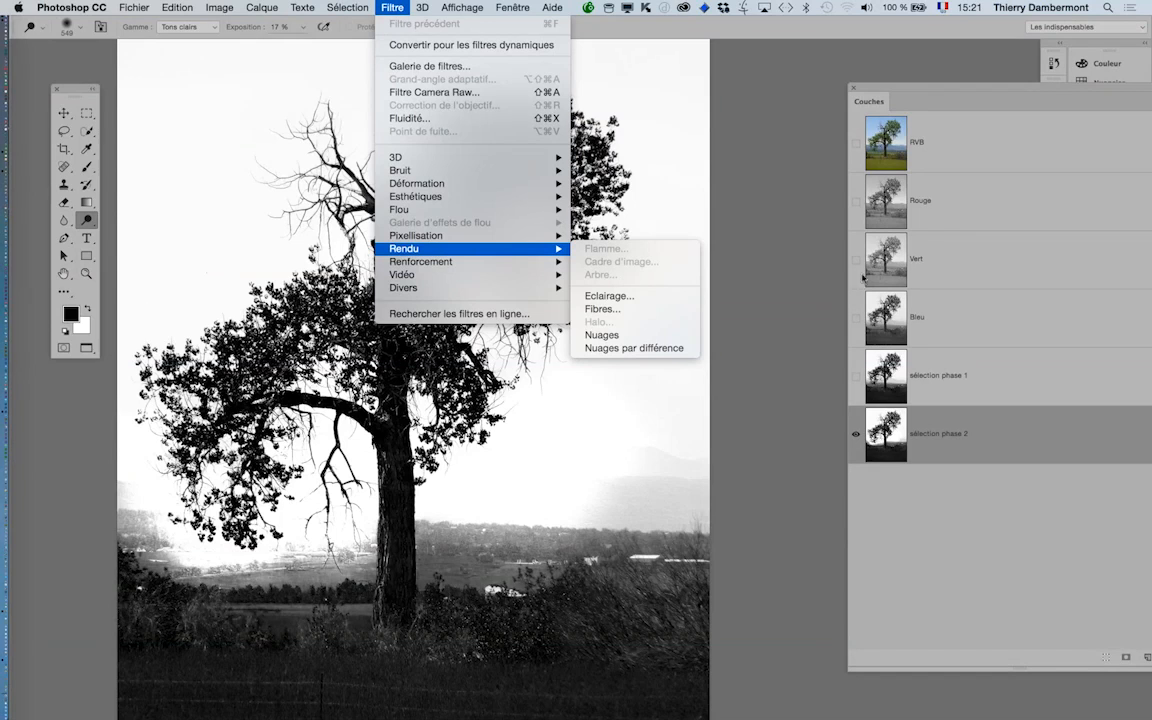
left_click(774, 272)
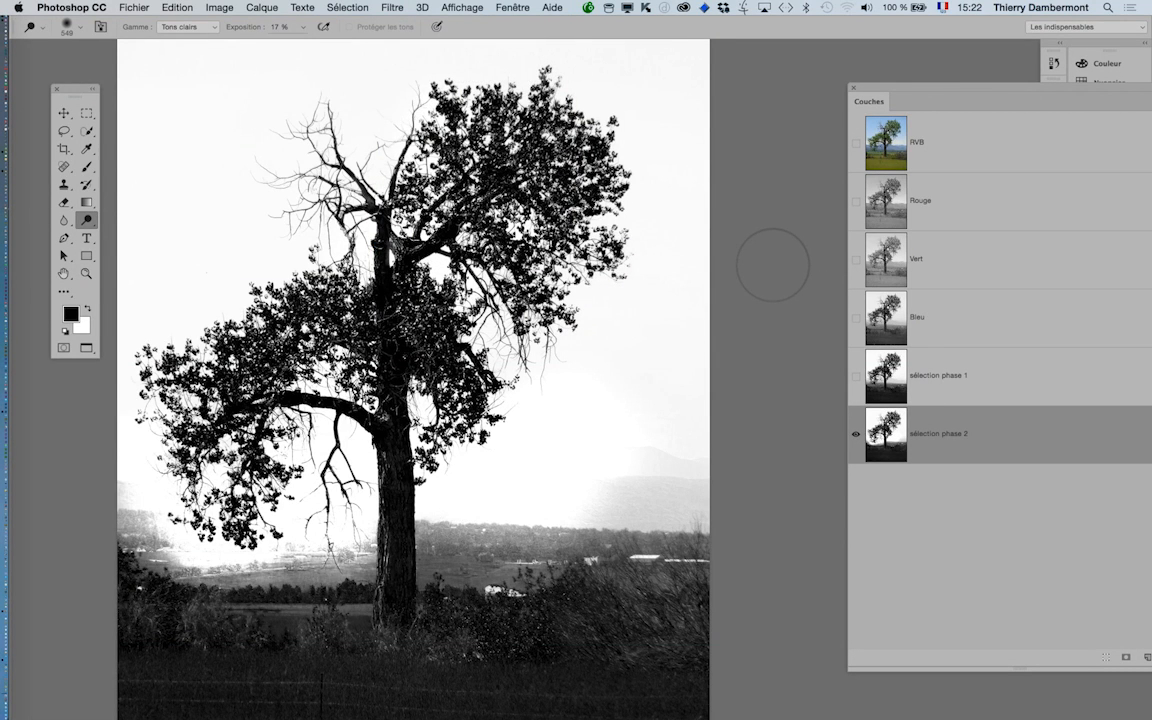
left_click(388, 8)
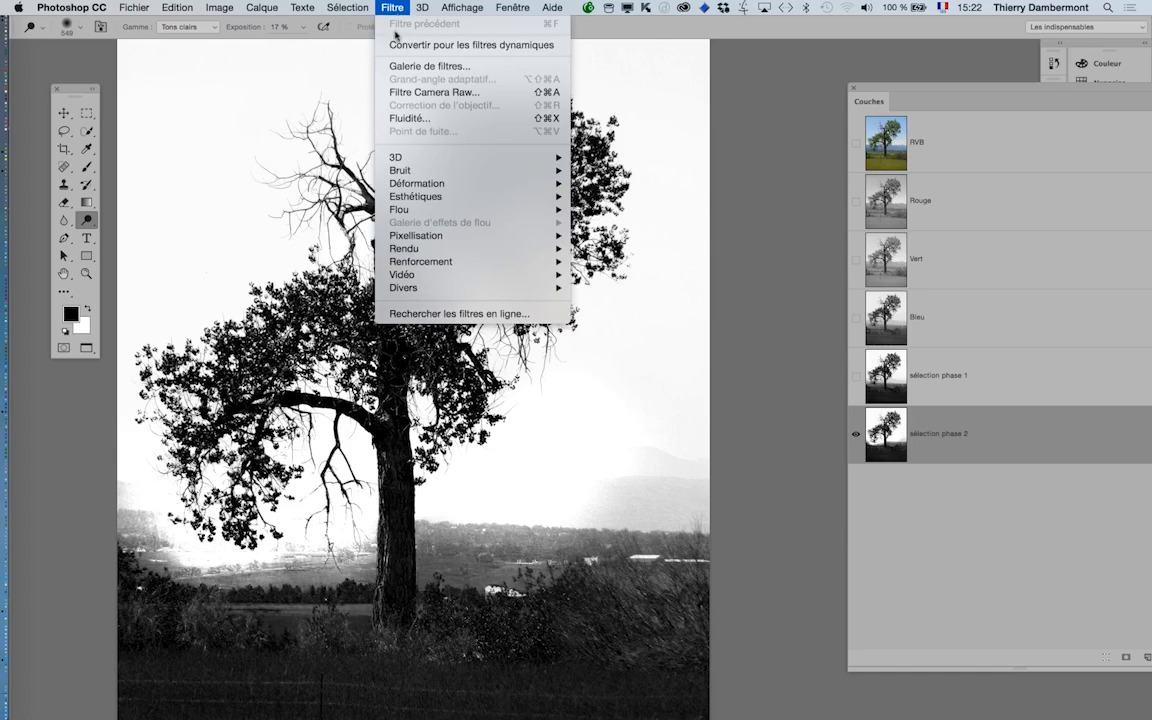
mouse_move(413, 258)
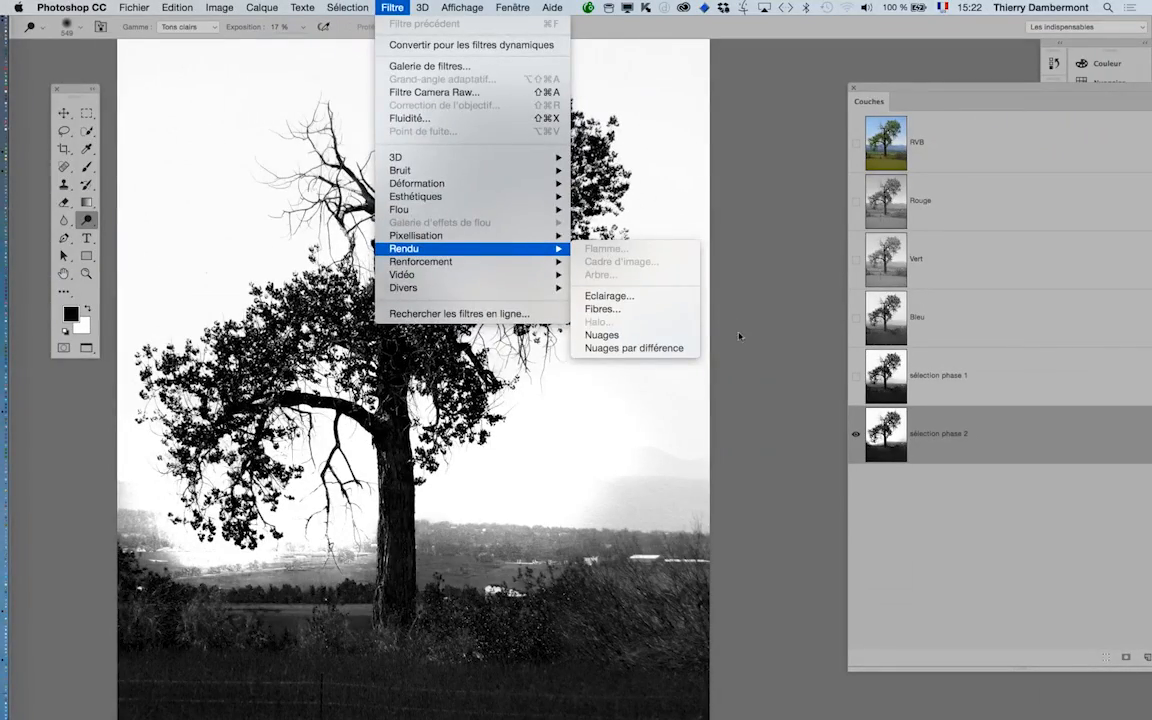
left_click(757, 422)
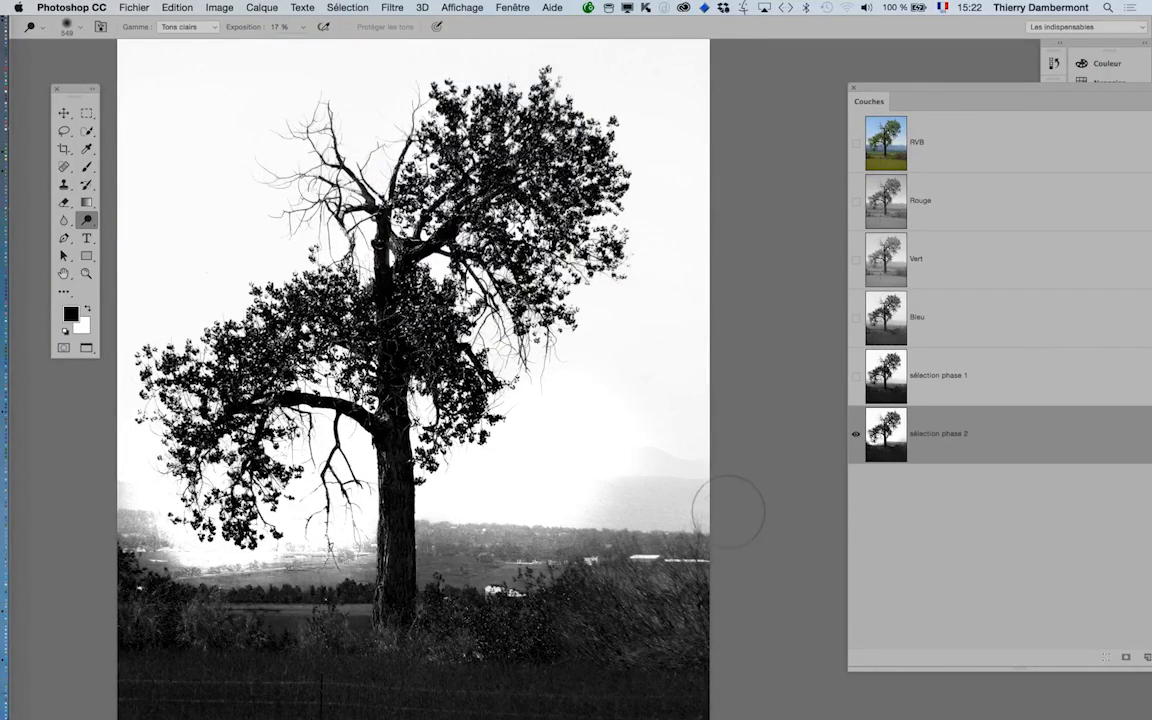
- Save the document as a Photoshop file in the PS avancé jour 2 sur 3 en janv 2016 folder, keeping its alpha channels
scroll(729, 512, "down", 5)
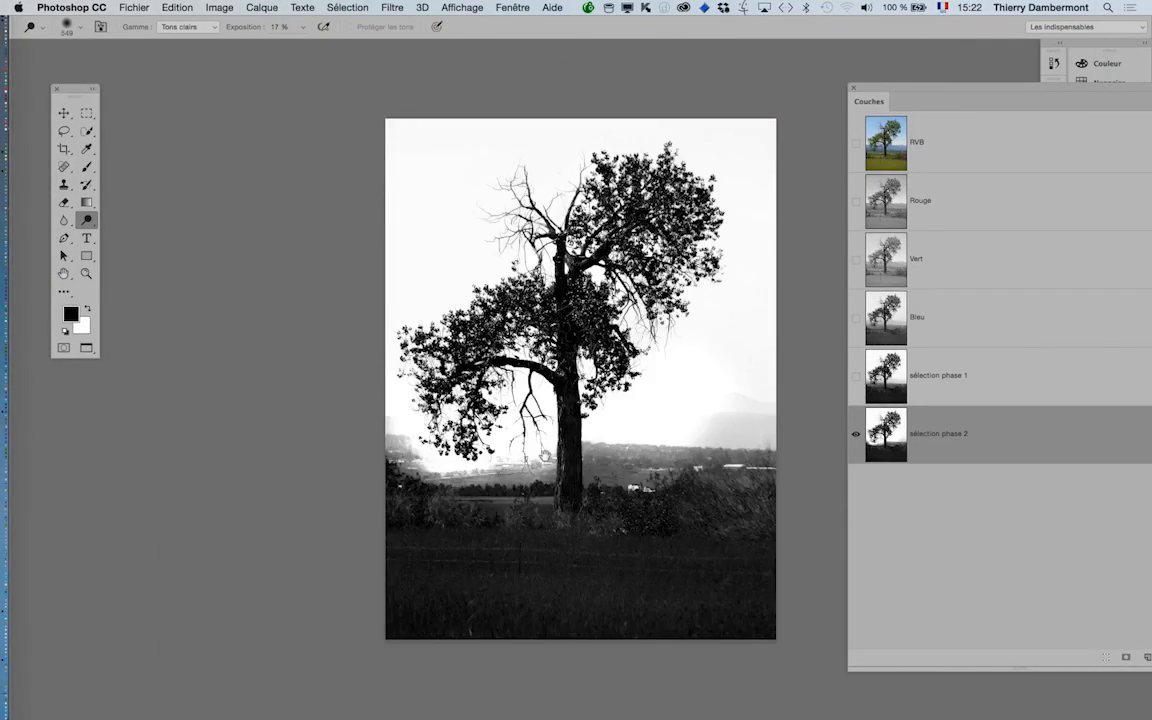
left_click_drag(545, 456, 326, 434)
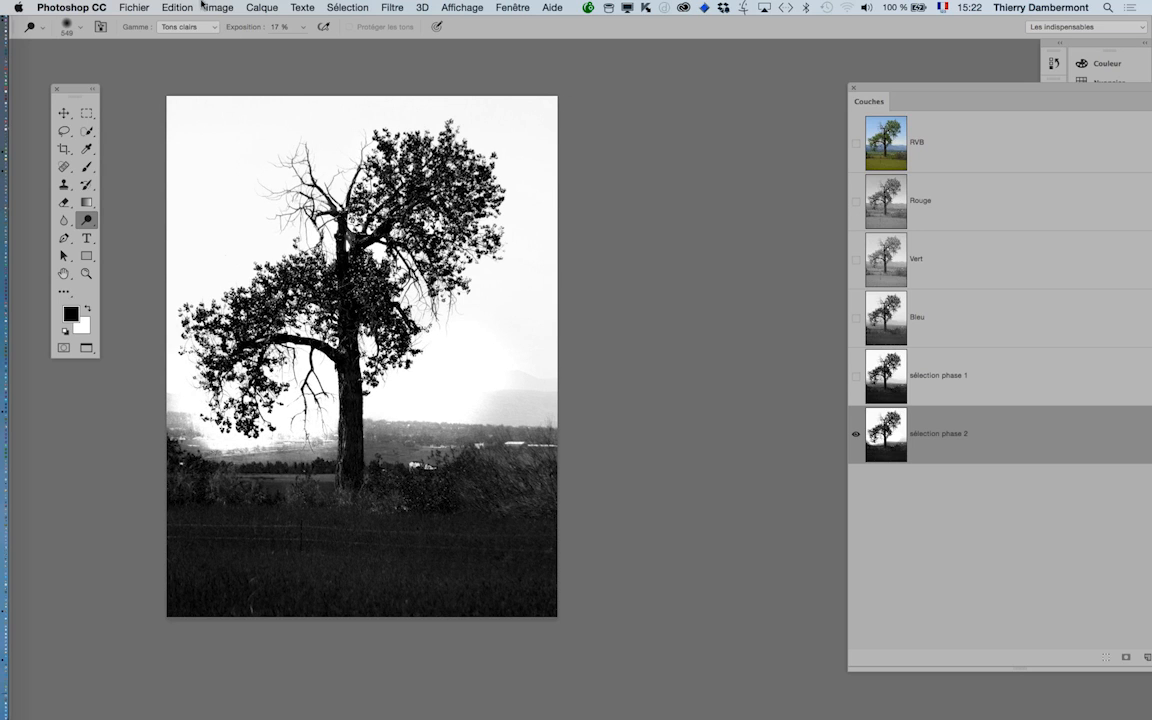
left_click(131, 7)
left_click(685, 193)
left_click(647, 97)
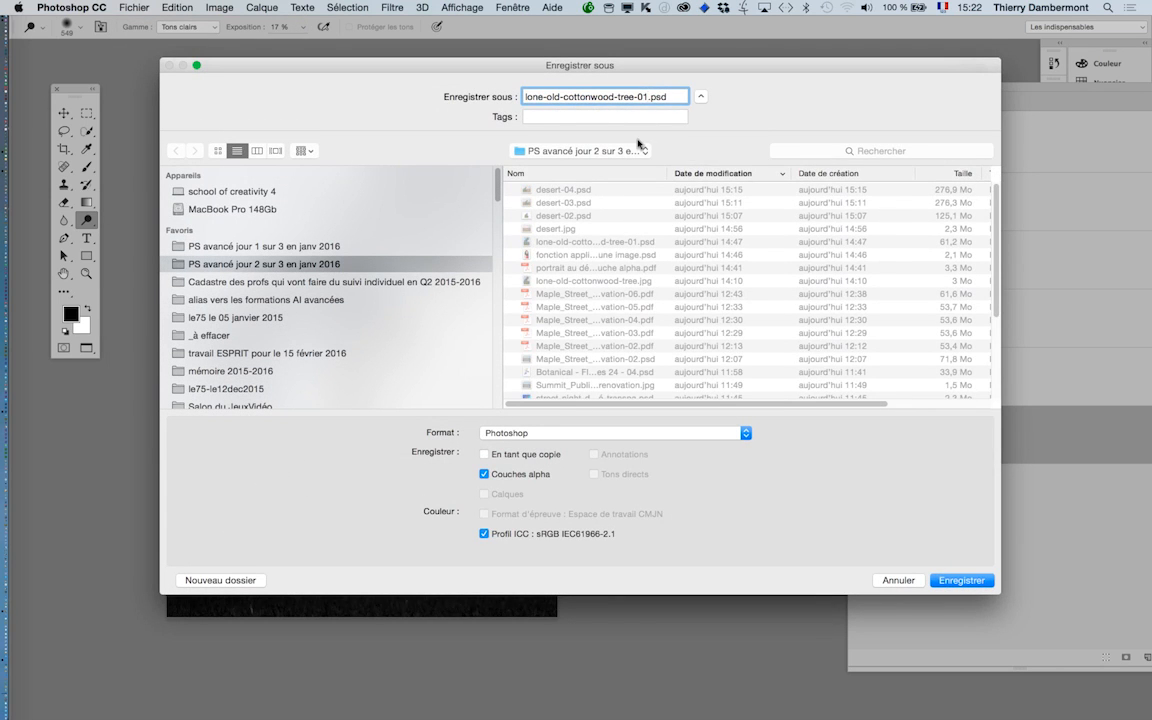
key("Return")
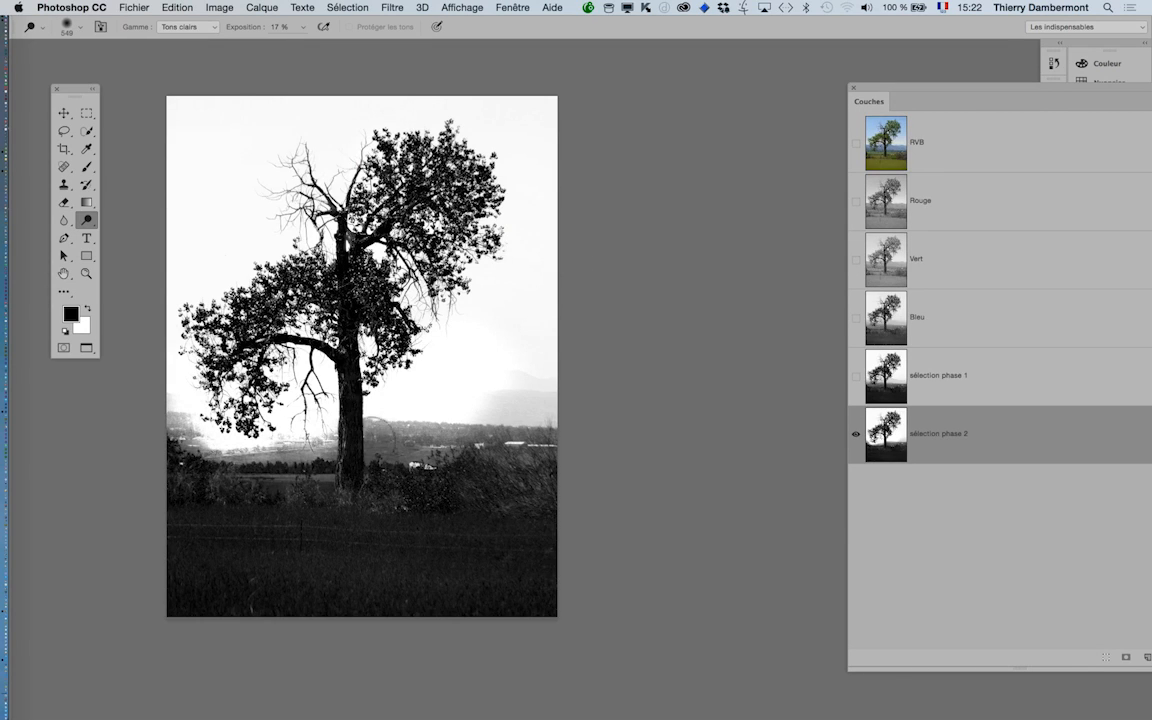
- Switch from the Dodge tool to the Burn tool (Densité +) and enlarge its brush for work on the tree
mouse_move(346, 306)
left_mouse_down()
mouse_move(574, 326)
mouse_move(456, 407)
left_mouse_up()
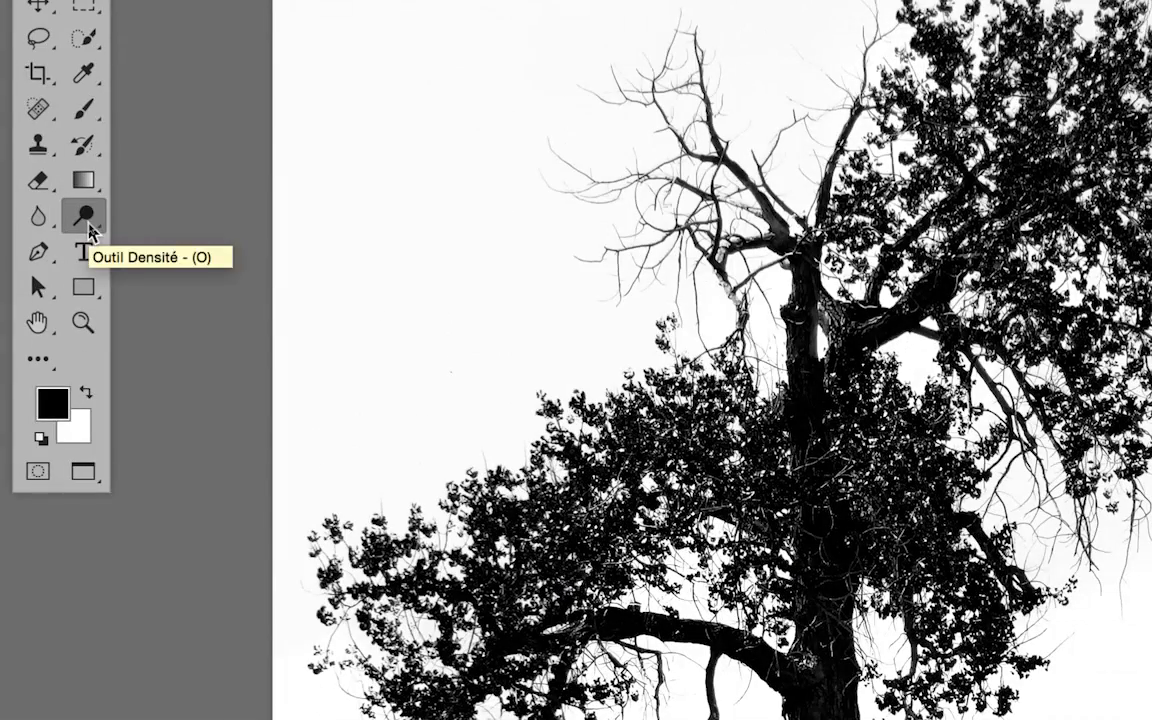
left_click(89, 225)
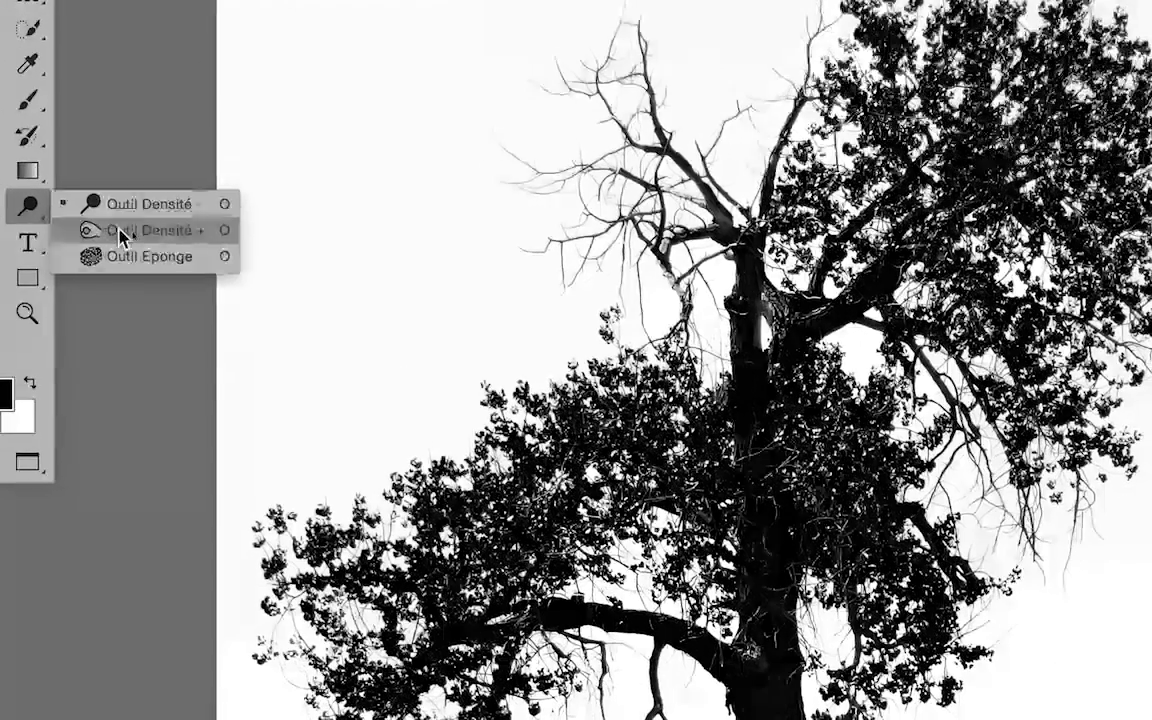
left_click(168, 240)
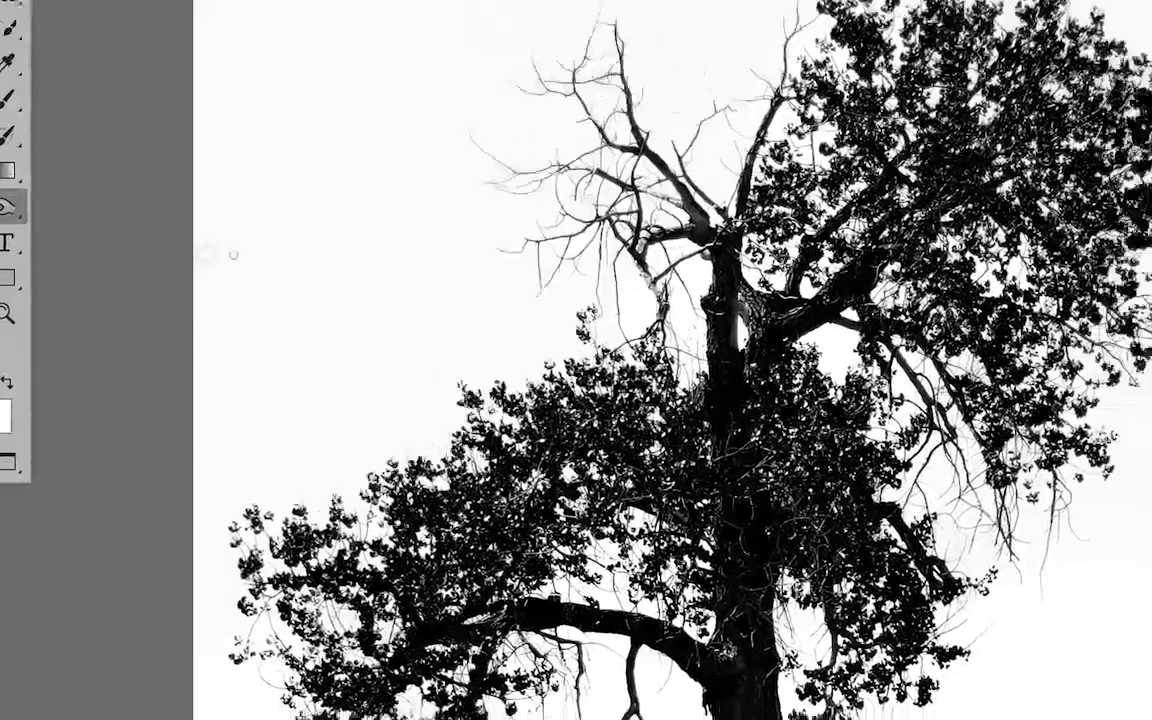
left_click_drag(410, 335, 553, 342, "ctrl+alt")
mouse_move(268, 272)
left_mouse_down("ctrl+alt")
mouse_move(314, 270)
mouse_move(232, 234)
left_mouse_up("ctrl+alt")
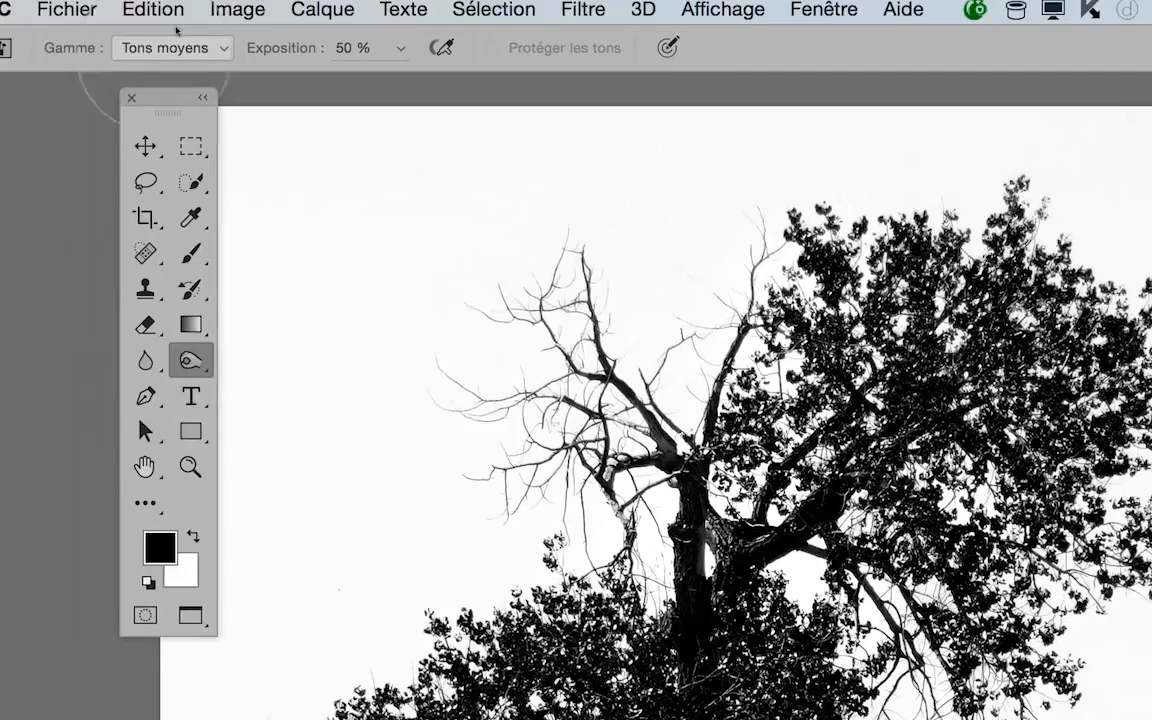
- Set the Burn tool's range to Tons foncés and its exposure to 20 %, and move the toolbox away from the photo
left_click(155, 50)
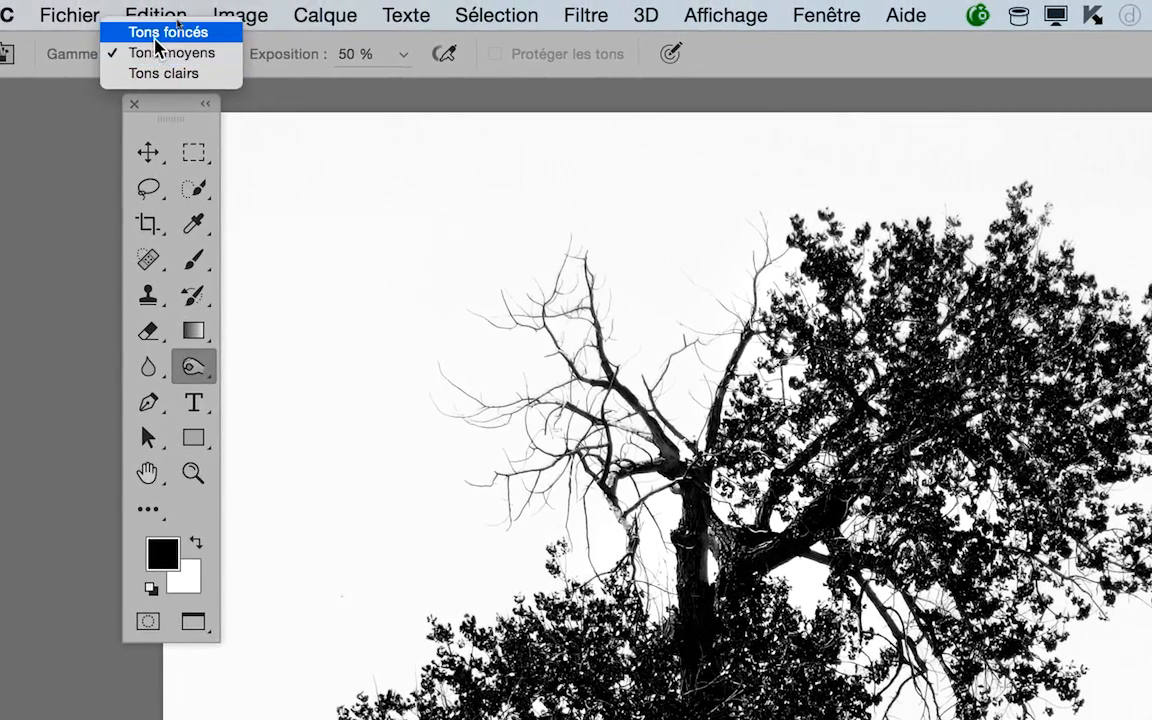
left_click(160, 29)
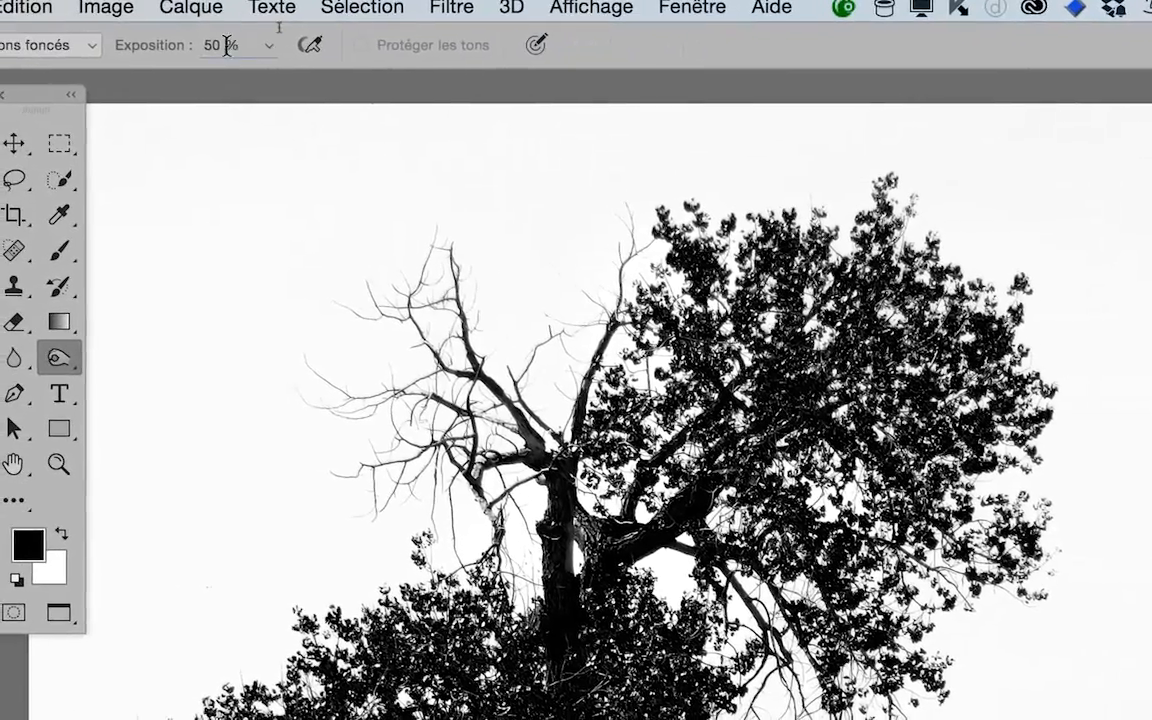
left_click(227, 46)
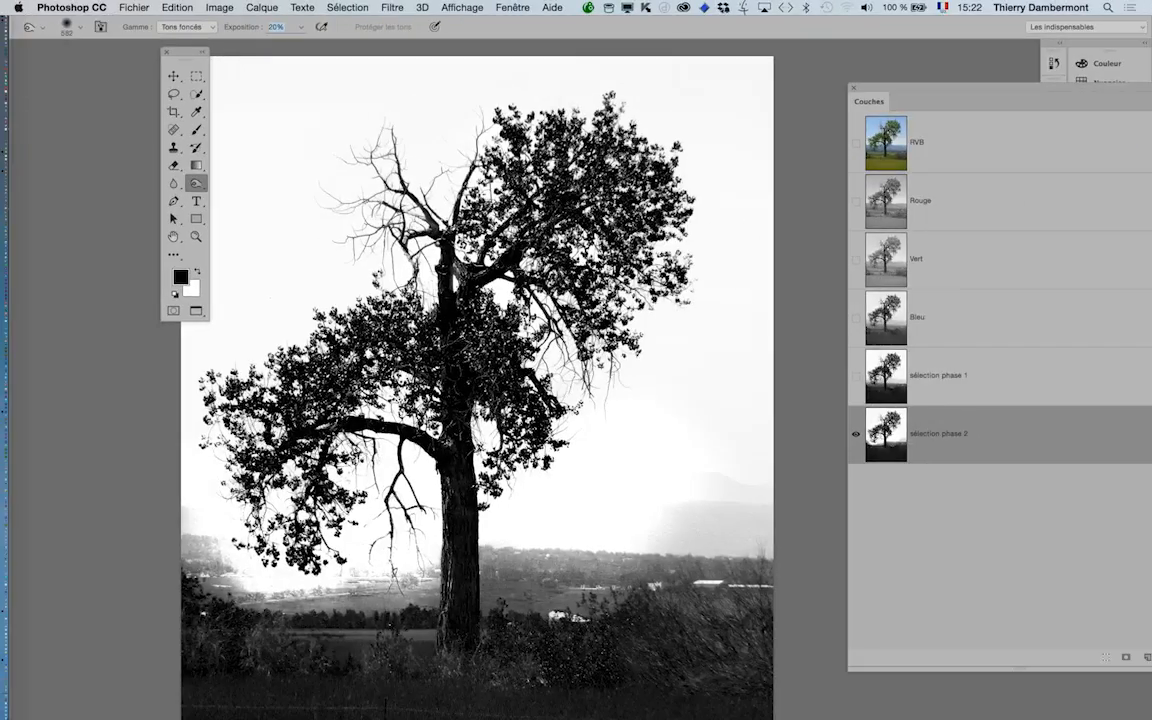
left_click_drag(185, 51, 97, 66)
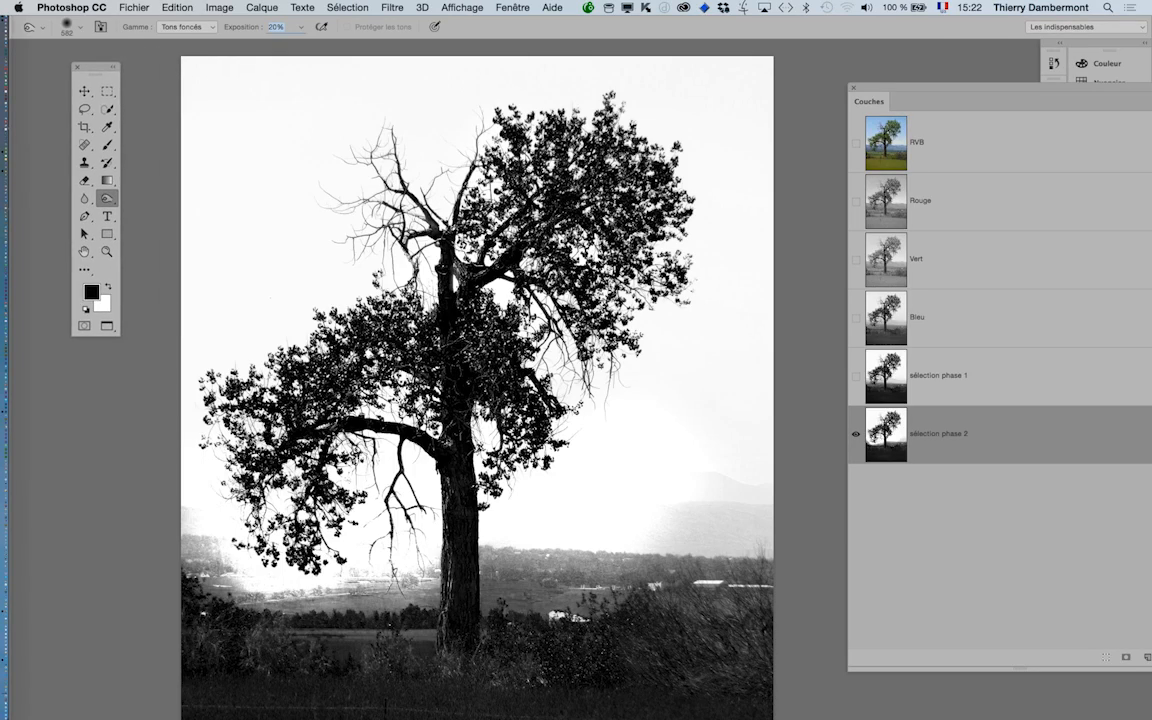
- Burn the foliage on the tree's left side and around the middle of the trunk to black
scroll(267, 380, "up", 5)
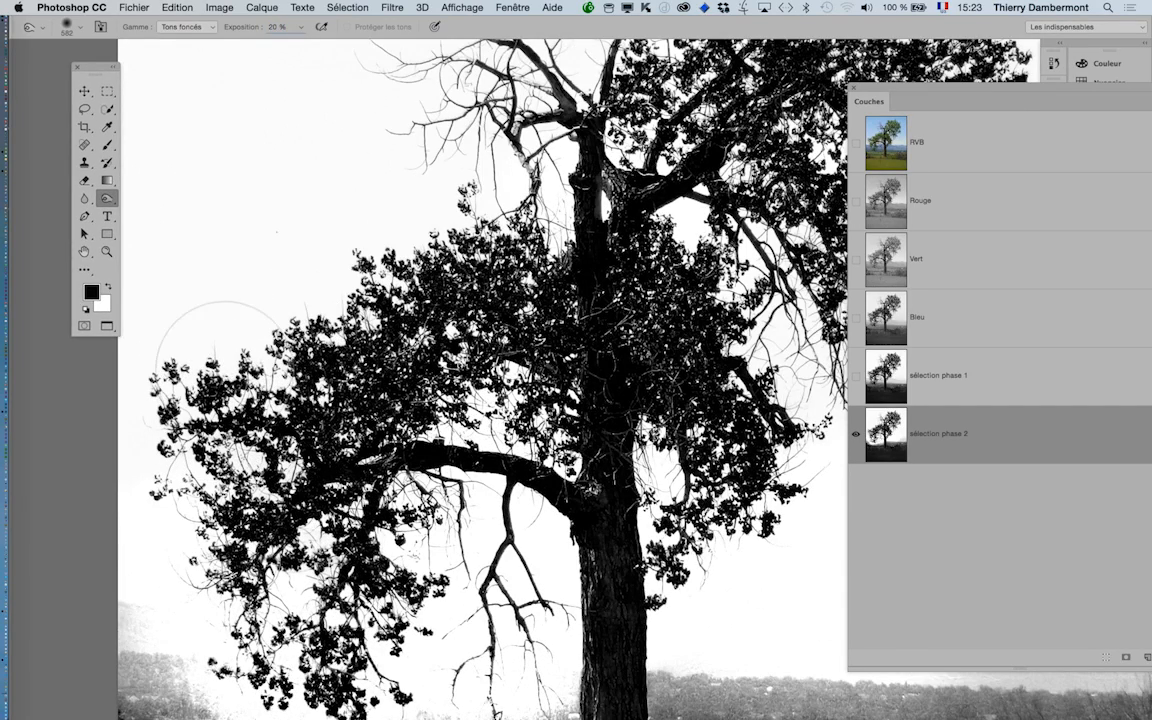
mouse_move(537, 353)
left_mouse_down()
mouse_move(556, 298)
mouse_move(630, 315)
left_mouse_up()
left_click_drag(215, 545, 290, 545)
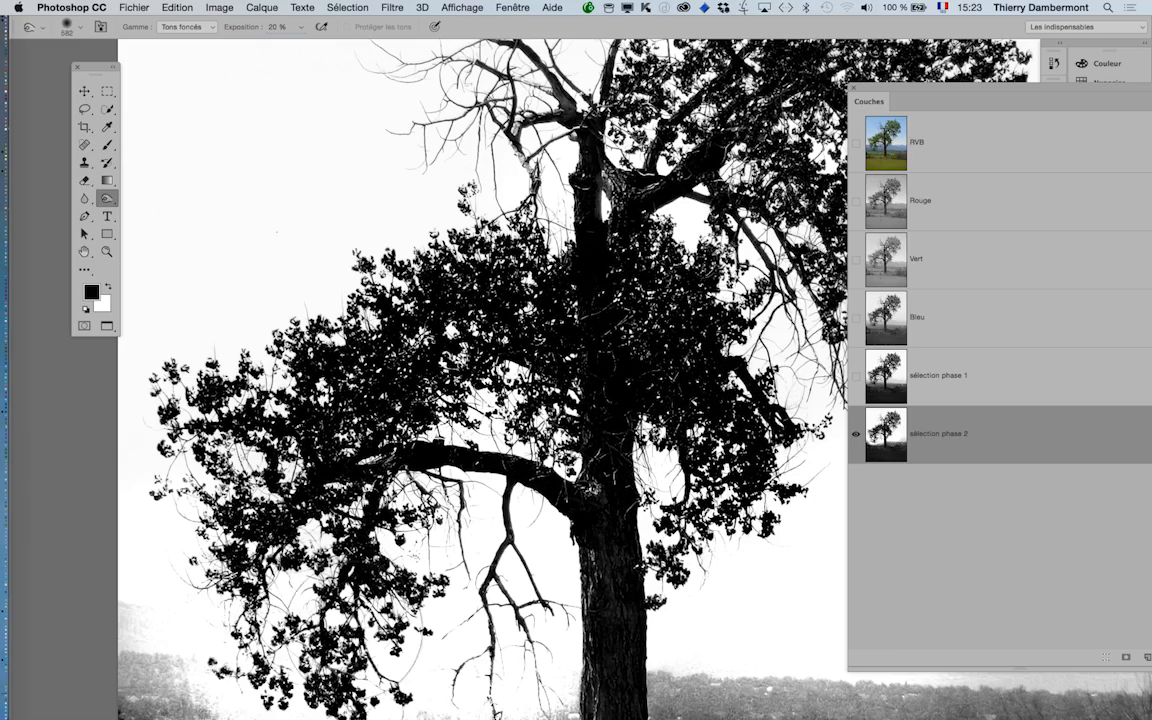
mouse_move(616, 205)
left_mouse_down()
mouse_move(464, 436)
mouse_move(523, 440)
mouse_move(436, 440)
left_mouse_up()
- Burn the upper trunk, the bare branches and the thin twigs near the treetop with a smaller brush
scroll(464, 436, "up", 3)
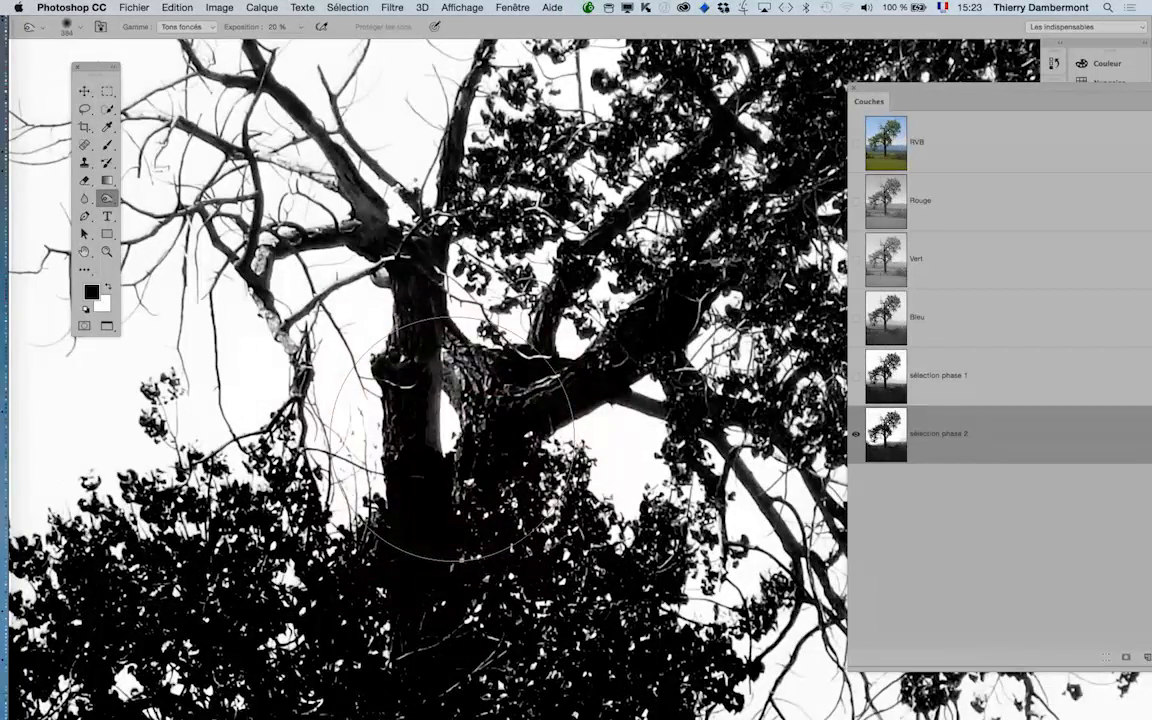
mouse_move(441, 346)
left_mouse_down()
mouse_move(430, 362)
mouse_move(452, 372)
mouse_move(440, 392)
mouse_move(471, 414)
mouse_move(340, 175)
left_mouse_up()
mouse_move(435, 378)
left_mouse_down()
mouse_move(515, 558)
mouse_move(470, 520)
mouse_move(446, 478)
left_mouse_up()
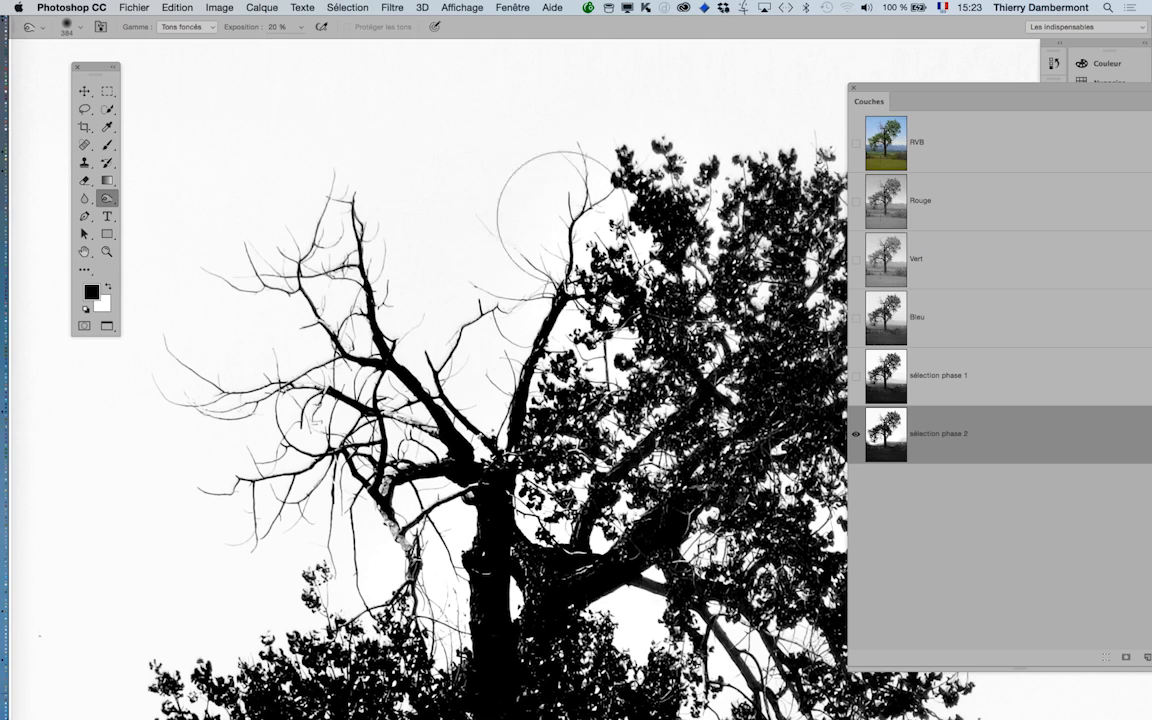
scroll(563, 226, "up", 3)
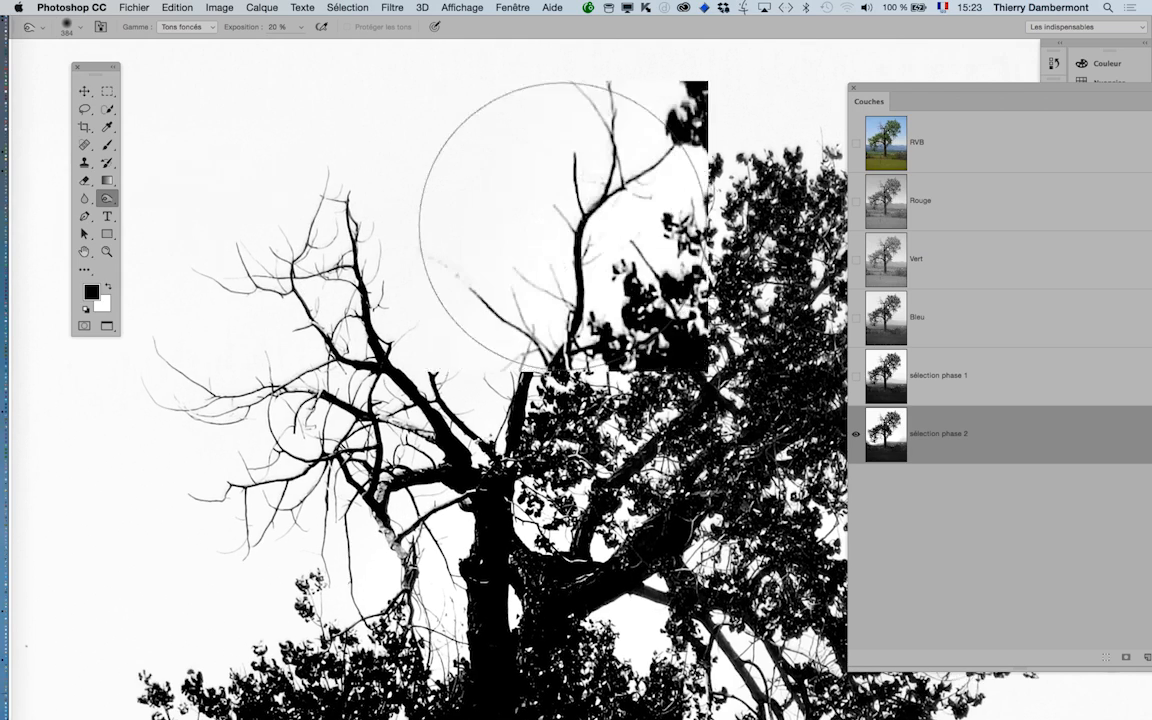
mouse_move(580, 215)
left_mouse_down()
mouse_move(590, 195)
mouse_move(686, 328)
left_mouse_up()
scroll(520, 380, "up", 3)
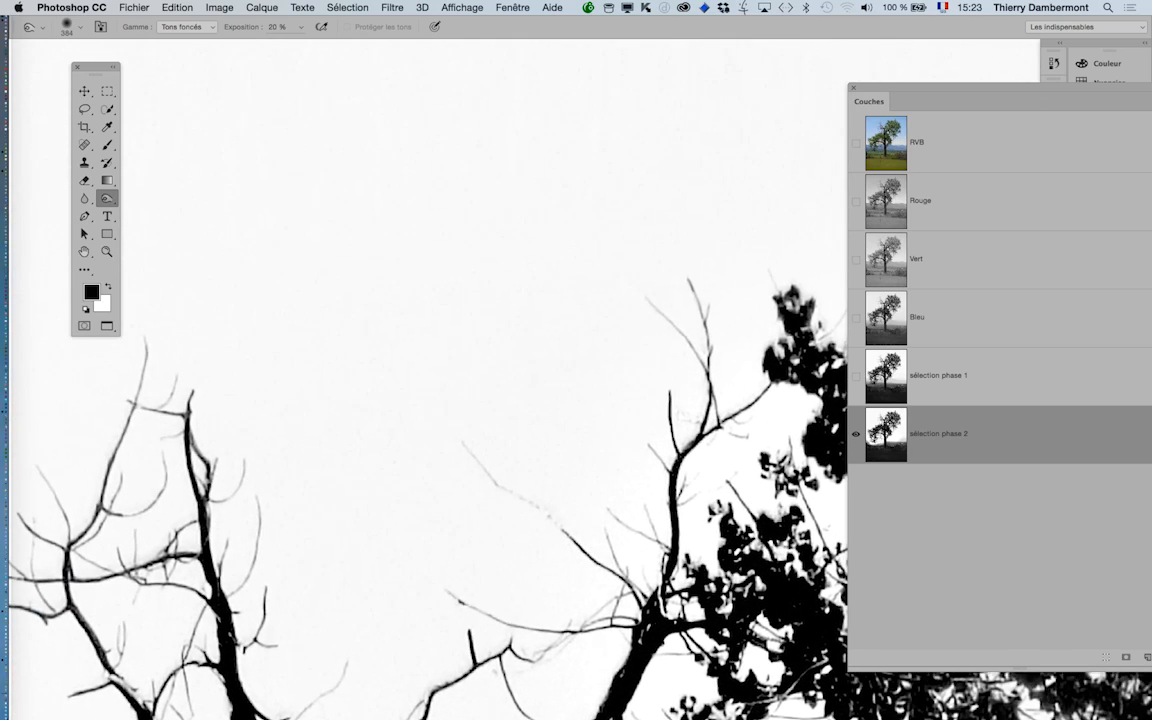
- Switch to the Dodge tool (Densité -) and dodge the sky between the bare branches and the treetop to white
scroll(575, 545, "down", 4)
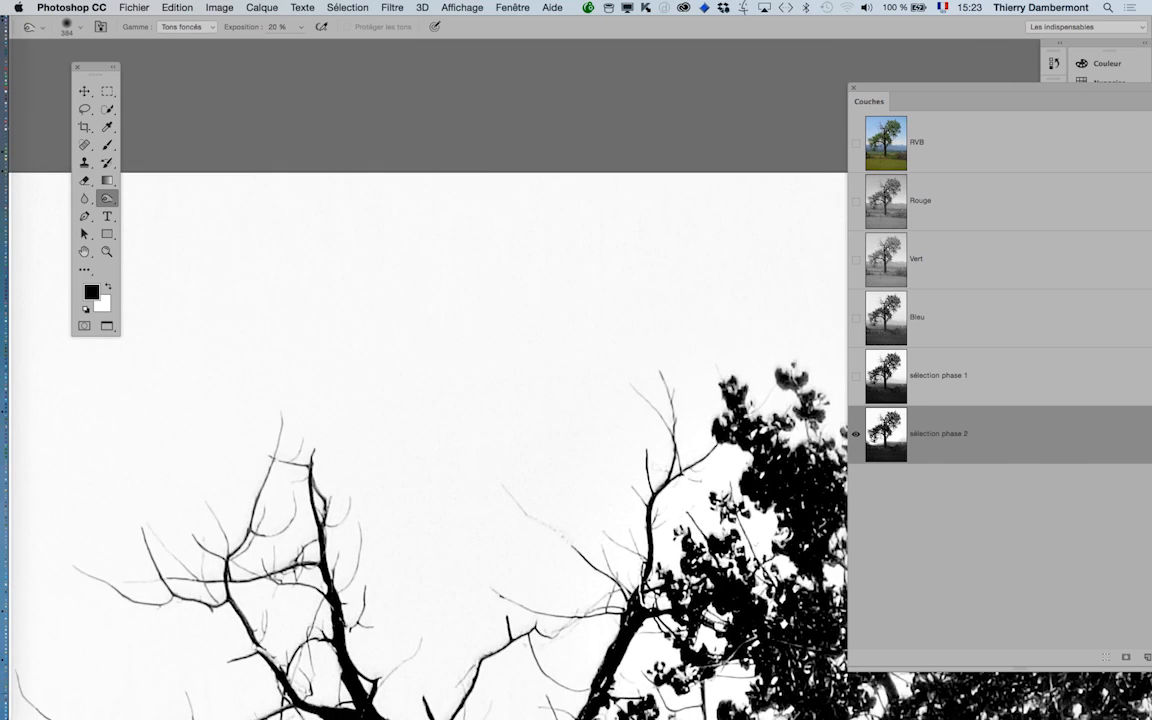
scroll(585, 540, "up", 4)
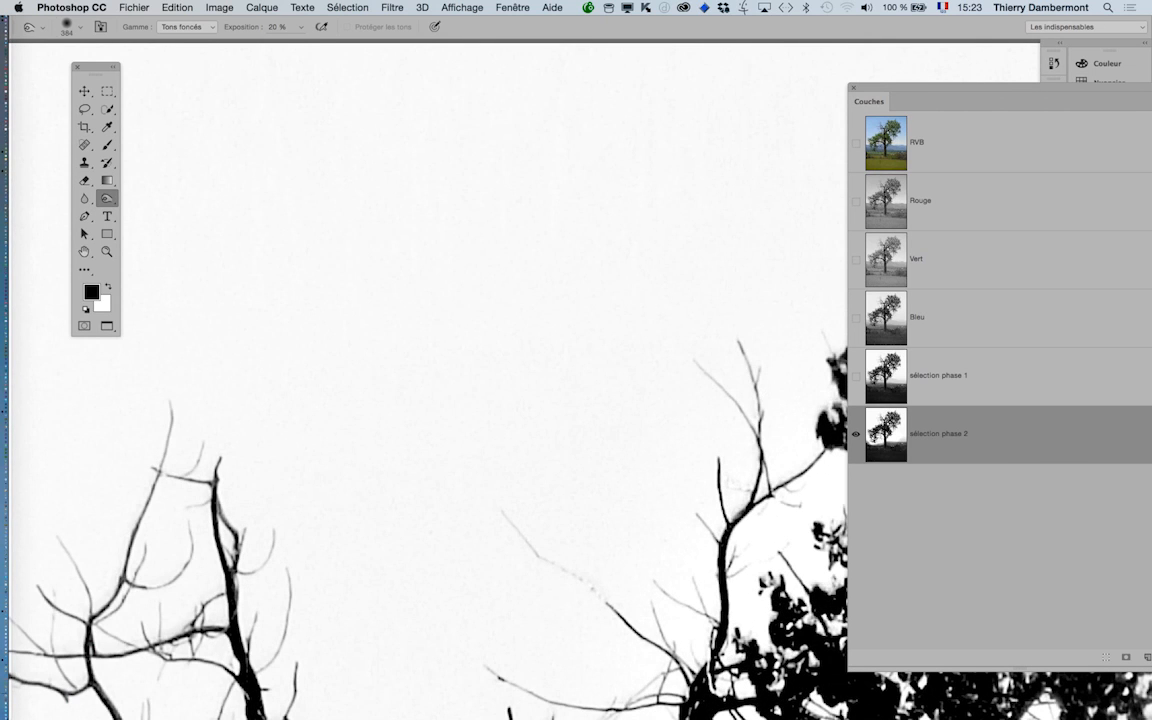
left_click(516, 7)
left_click(122, 147)
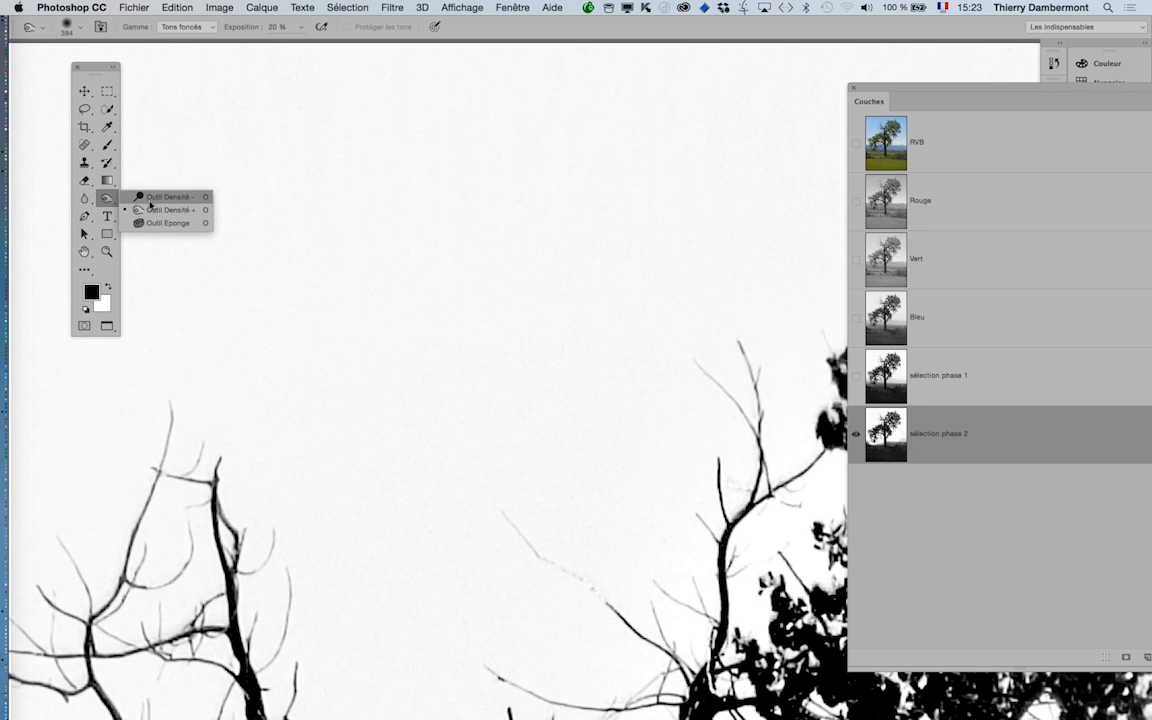
left_click(150, 200)
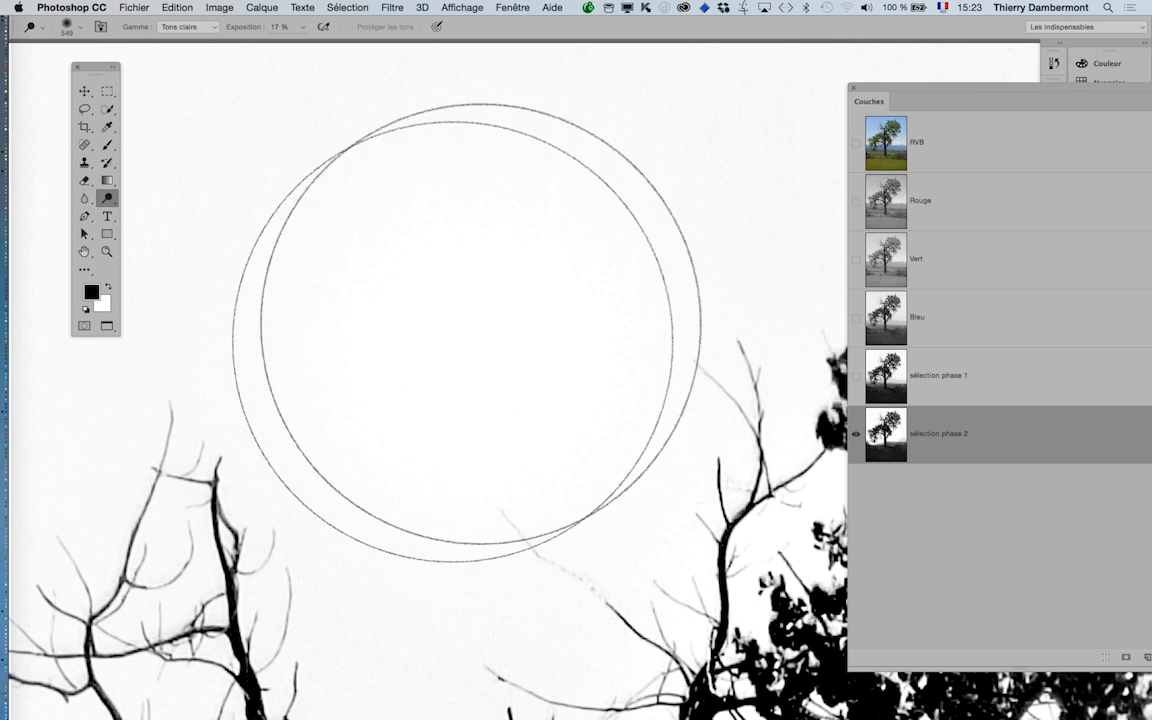
mouse_move(467, 333)
left_mouse_down()
mouse_move(559, 441)
mouse_move(490, 402)
mouse_move(513, 406)
mouse_move(505, 424)
mouse_move(474, 430)
mouse_move(438, 397)
left_mouse_up()
left_click(483, 436, "alt")
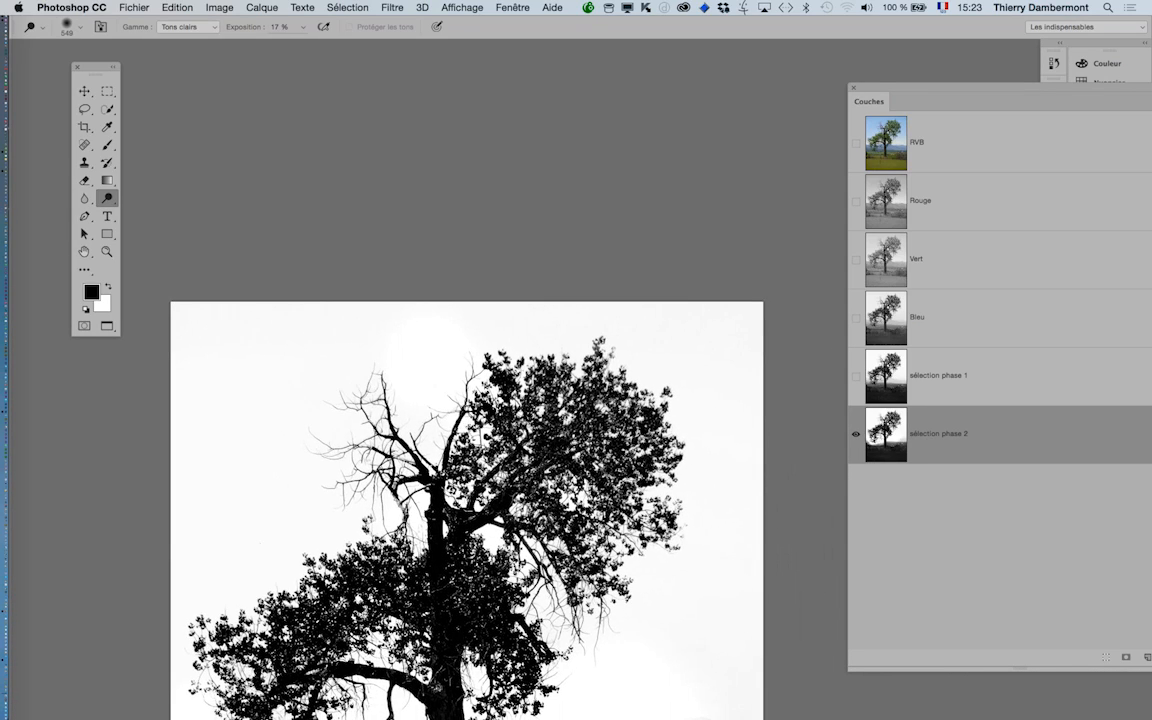
- Enlarge the Dodge brush to 1073 and lighten the remaining sky around the tree and the hills on the photo's right side
left_click_drag(490, 455, 500, 455)
left_click_drag(226, 347, 184, 384)
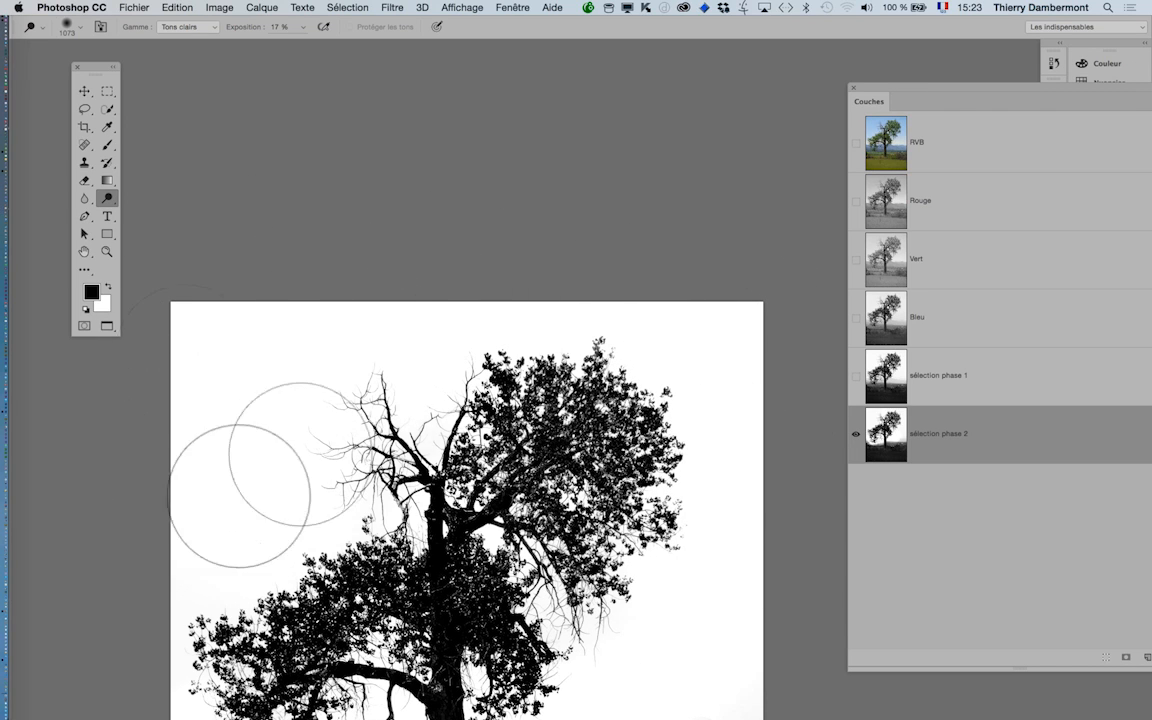
left_click_drag(386, 309, 384, 65)
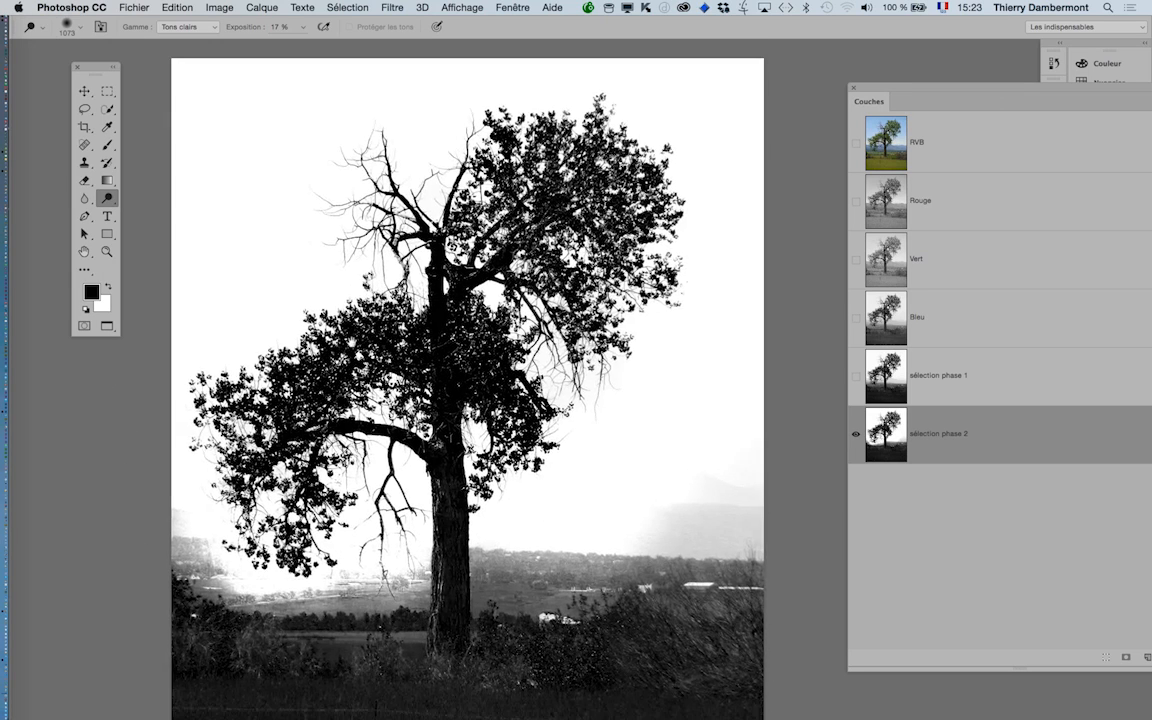
left_click_drag(700, 510, 698, 449)
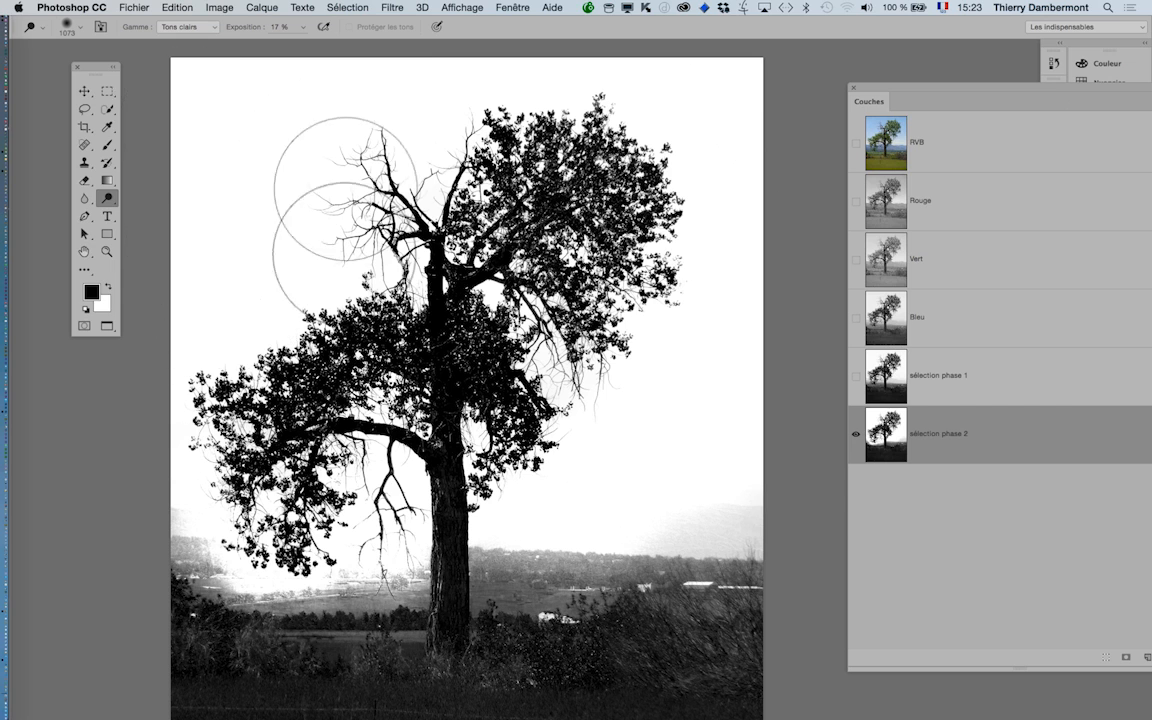
scroll(466, 388, "up", 3)
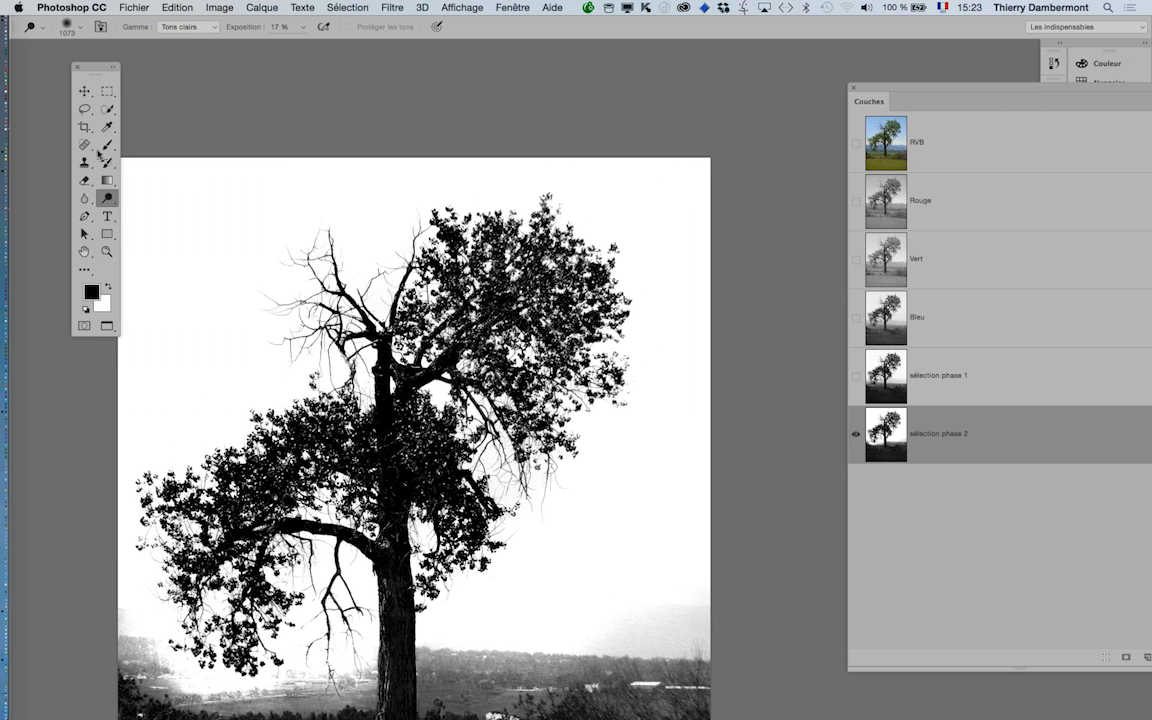
- Display the Informations panel and detach it from its group, placing it beside the photo
left_click(531, 7)
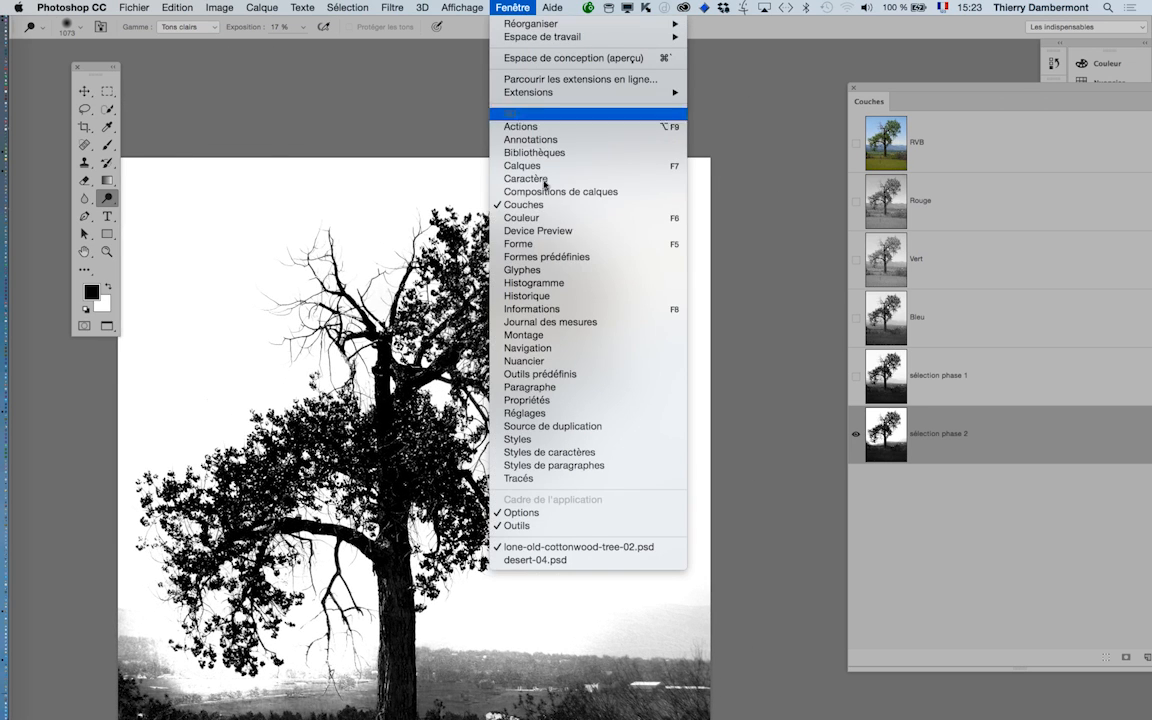
left_click(555, 308)
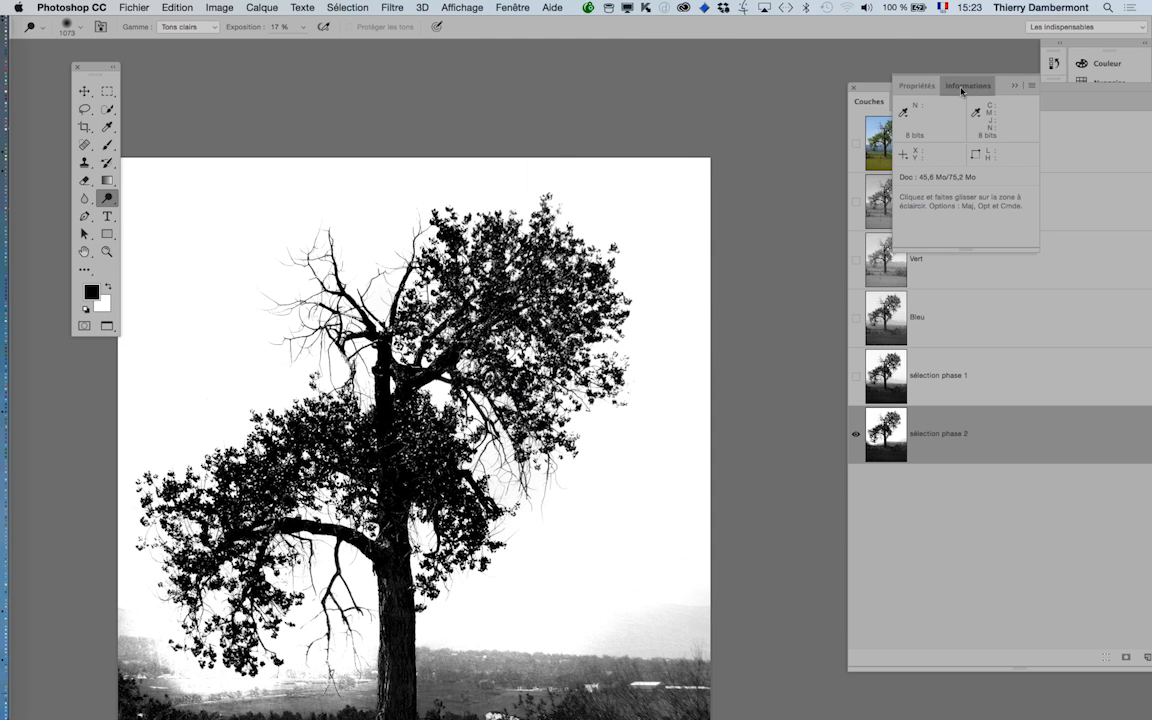
left_click_drag(962, 91, 722, 146)
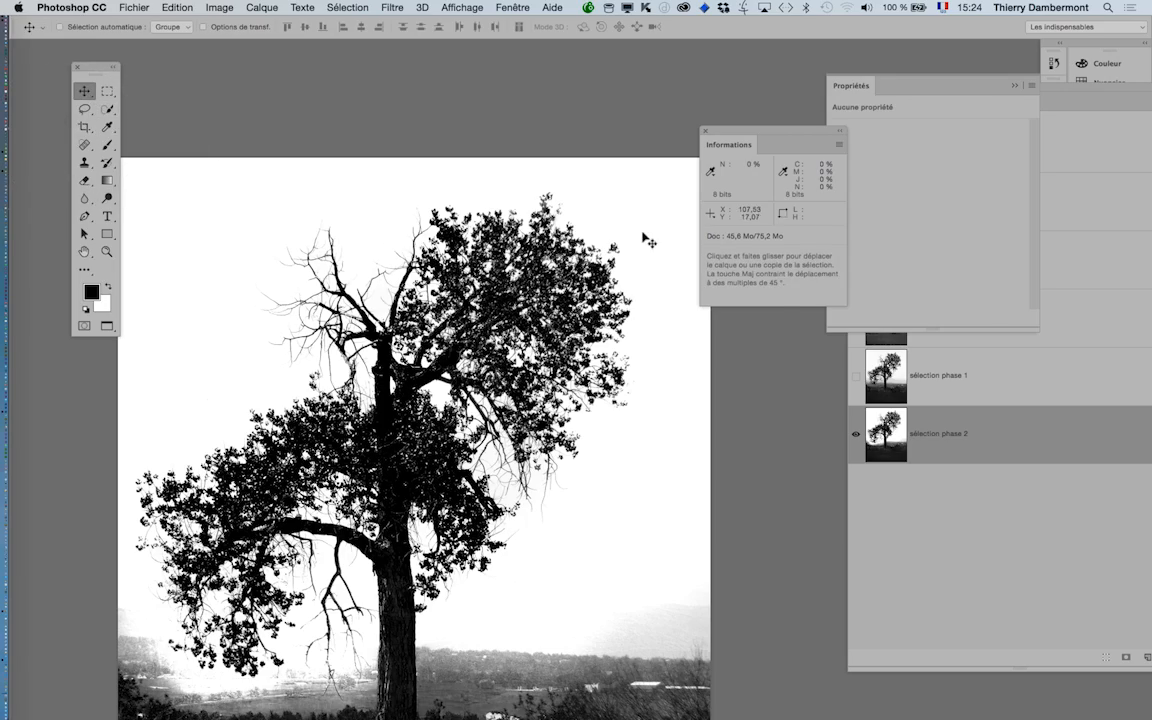
- Check the black (N) percentages of the foliage in the Informations panel, and view the channel as a whole
scroll(643, 232, "up", 3)
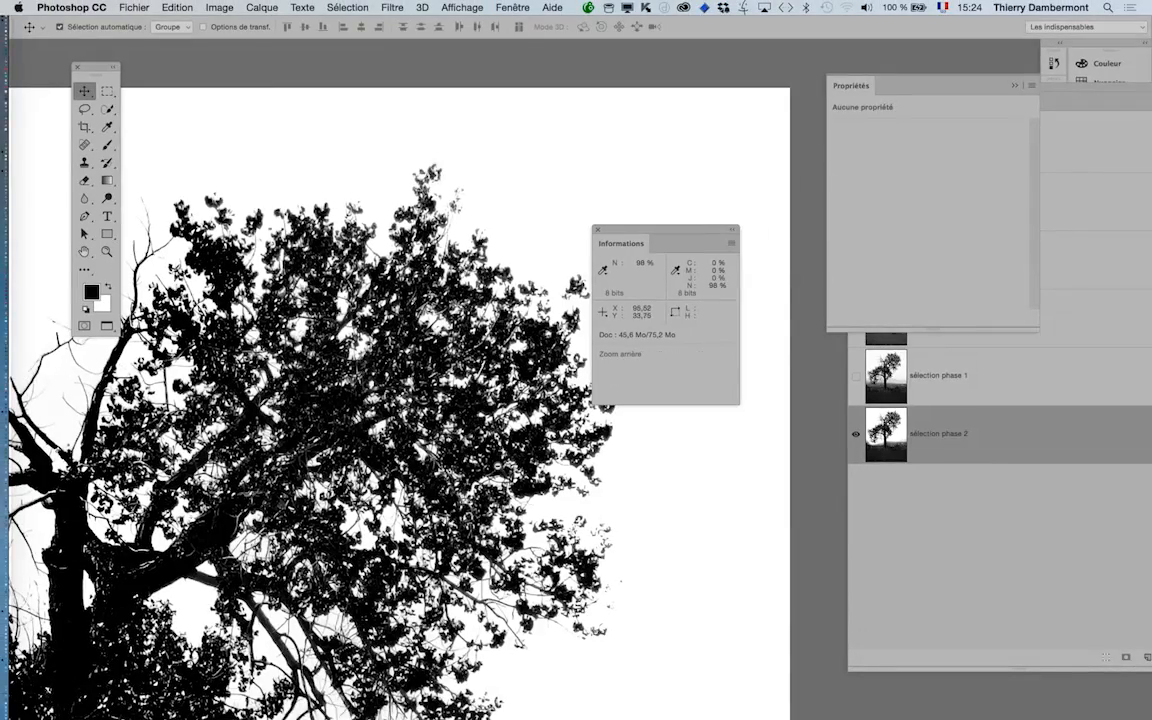
left_click(497, 467, "alt")
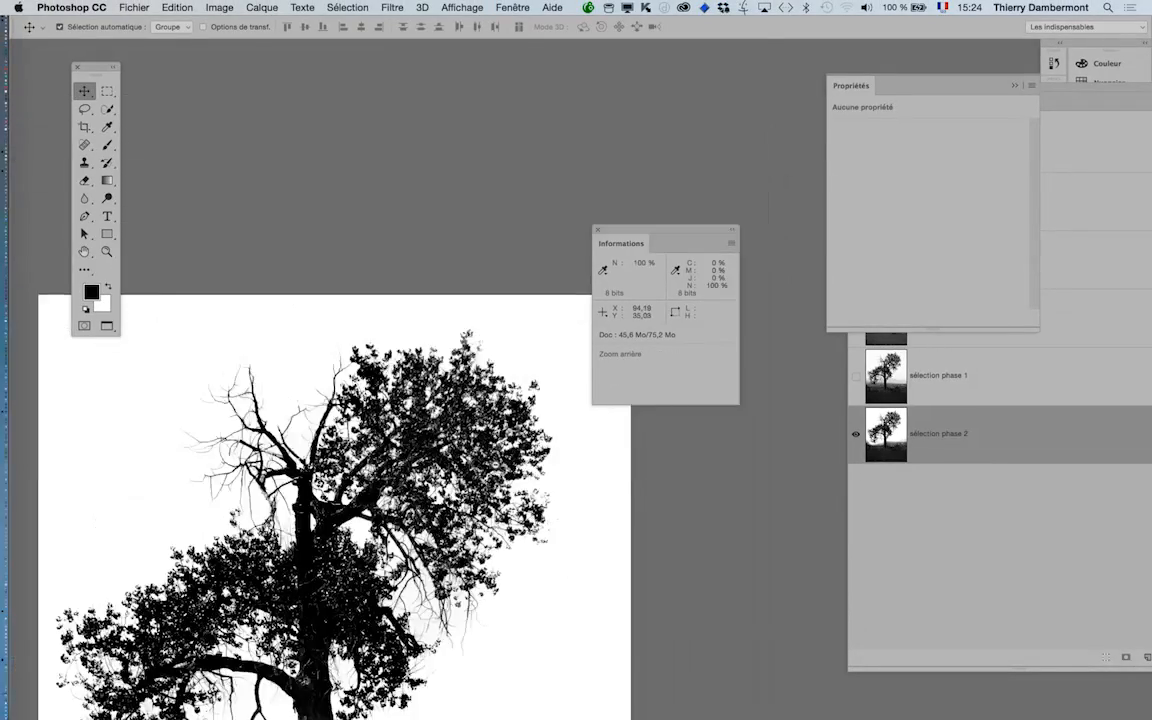
left_click_drag(457, 526, 460, 391)
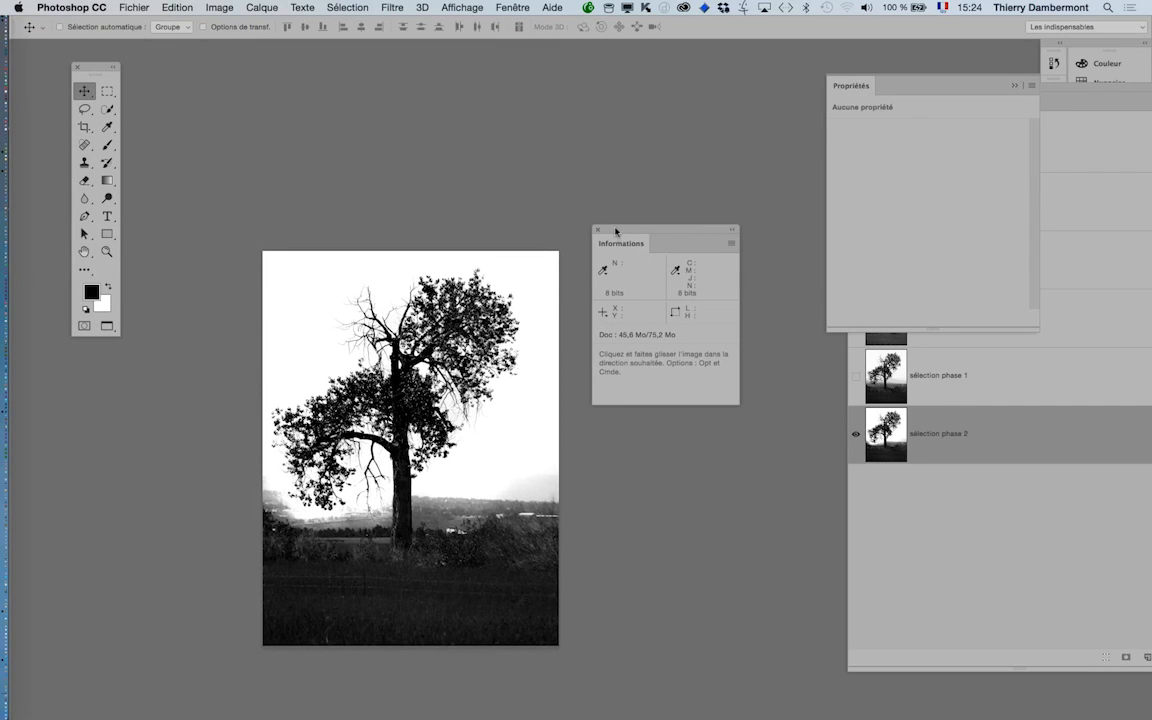